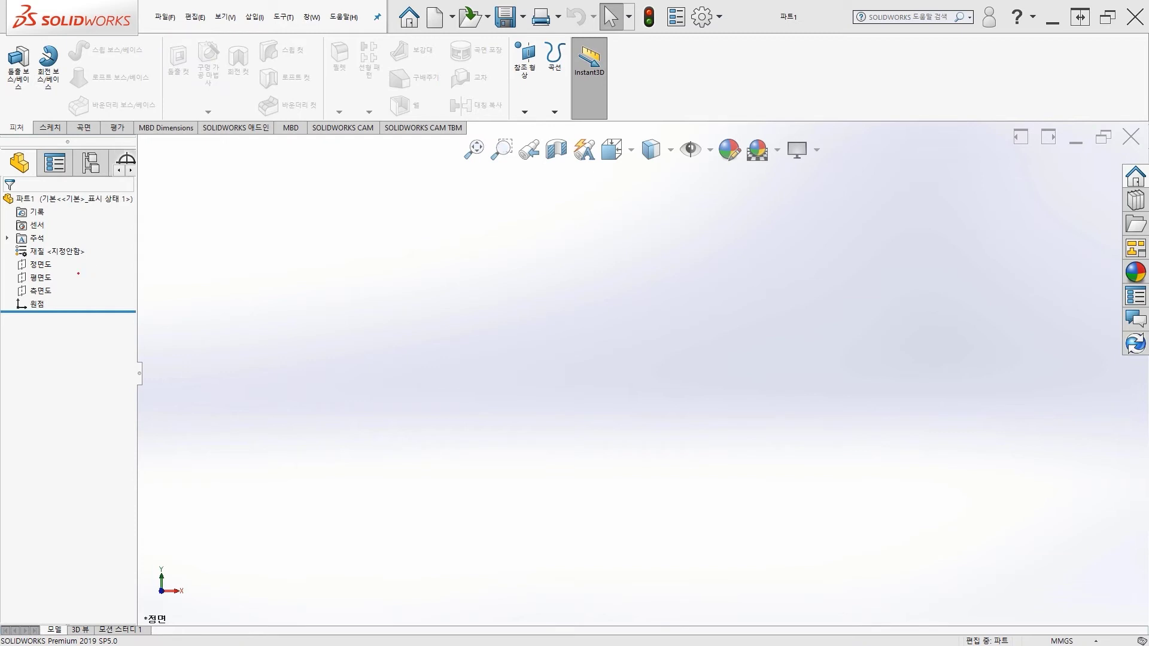
Start a new sketch on the front plane (정면도).
left_click(40, 264)
left_click(44, 251)
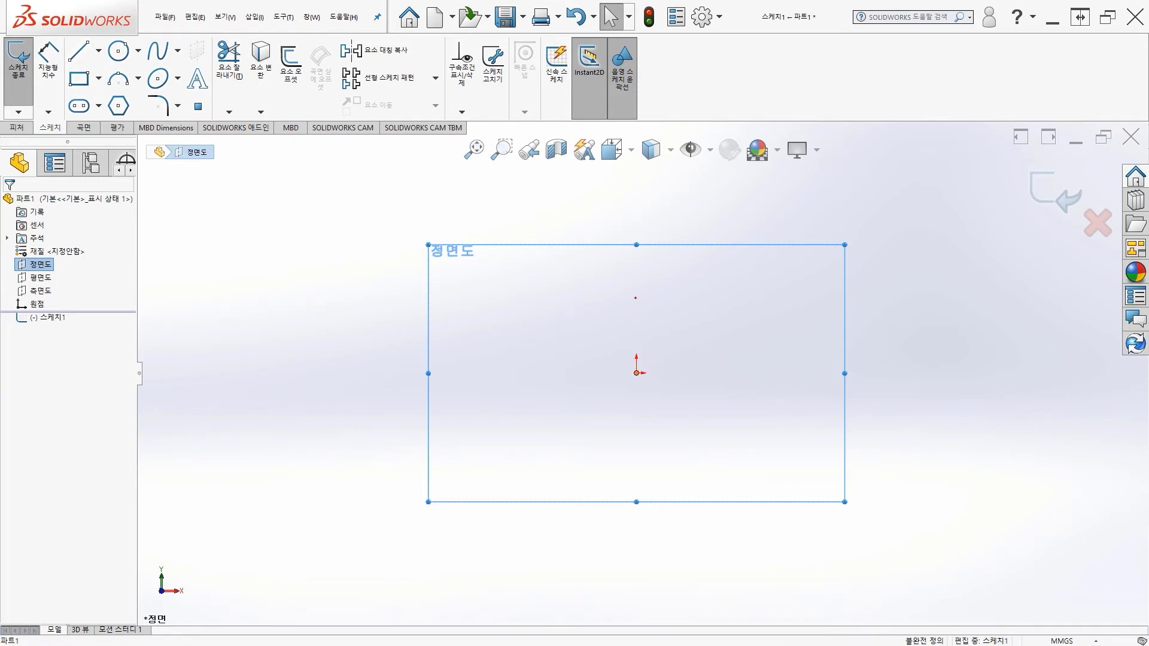
left_click(636, 372)
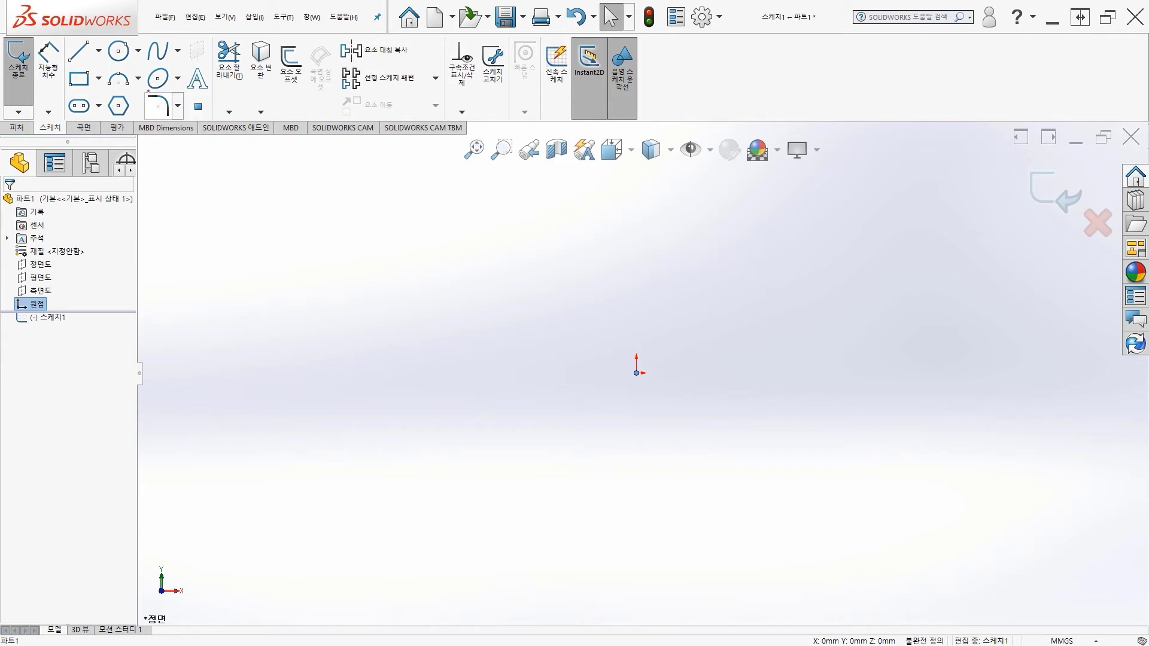
Sketch an open three-line path from the origin: about 57 mm up, about 72 mm across to +X, and about 57 mm back down.
left_click(99, 51)
left_click(99, 51)
left_click(99, 51)
left_click(90, 72)
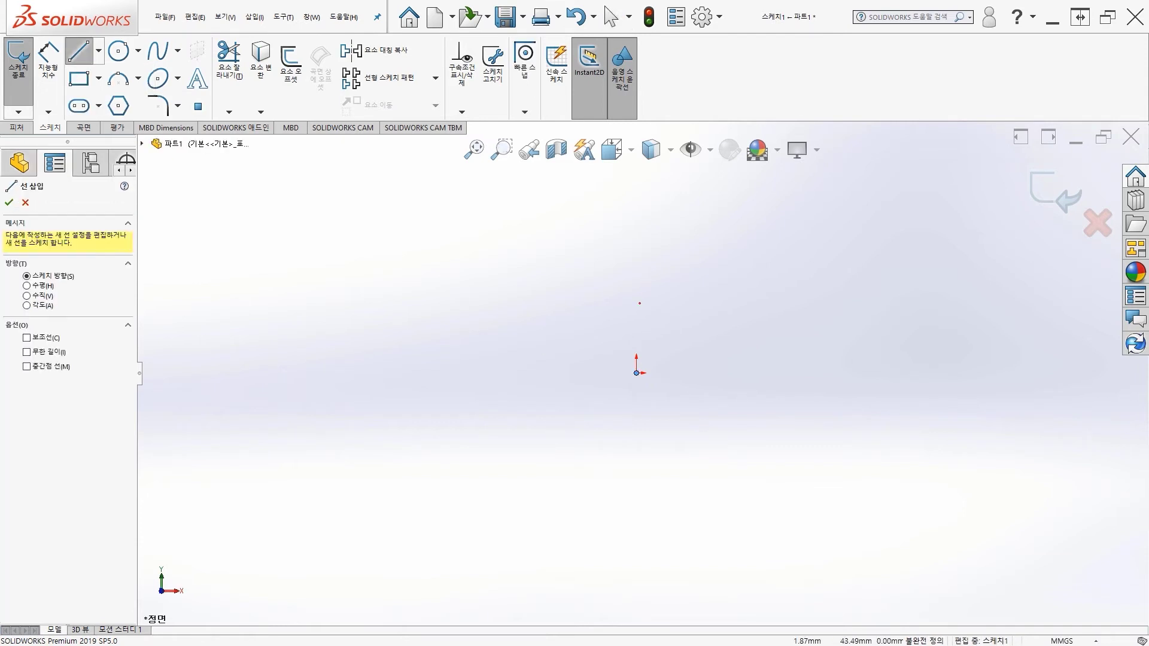
left_click(636, 373)
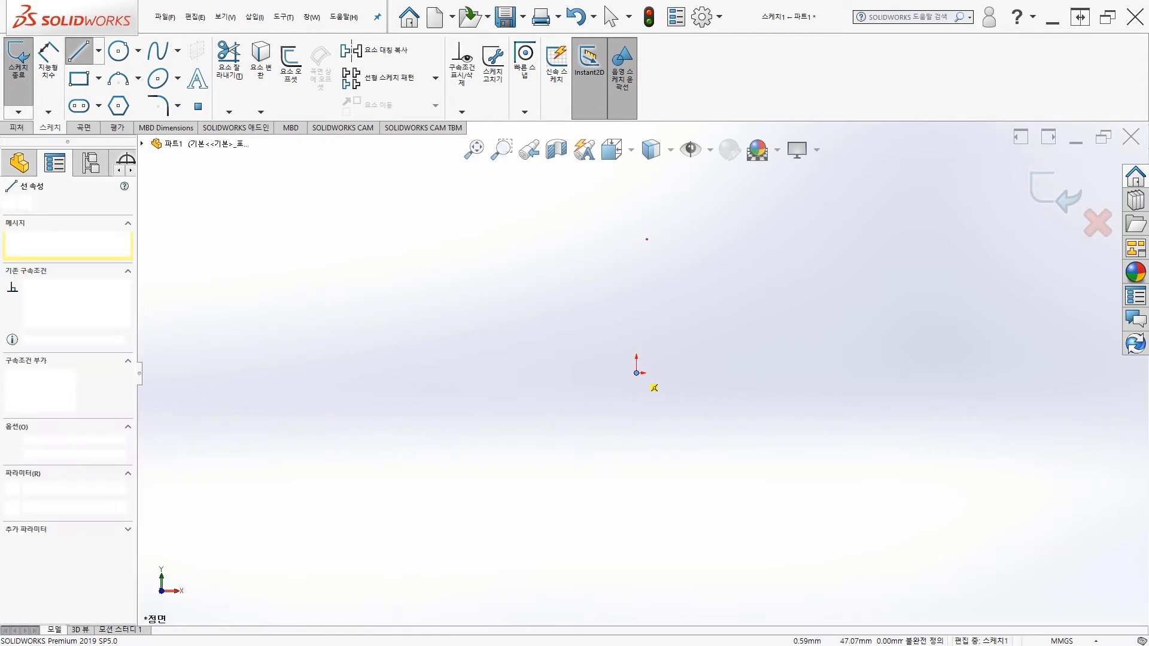
left_click(636, 240)
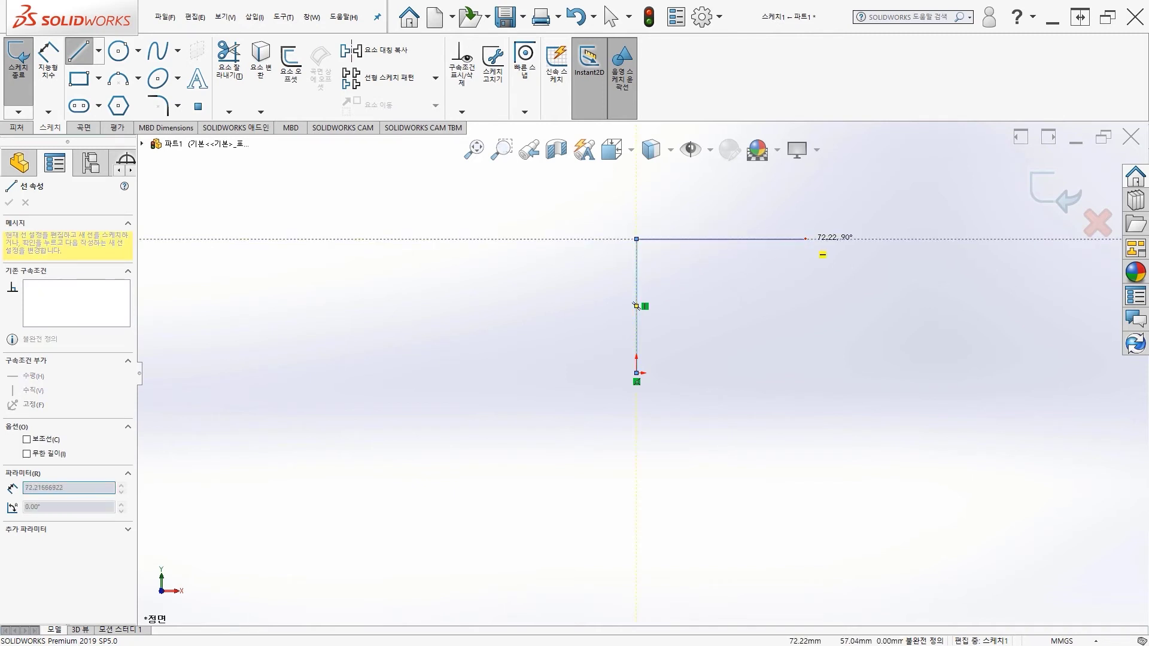
left_click(806, 238)
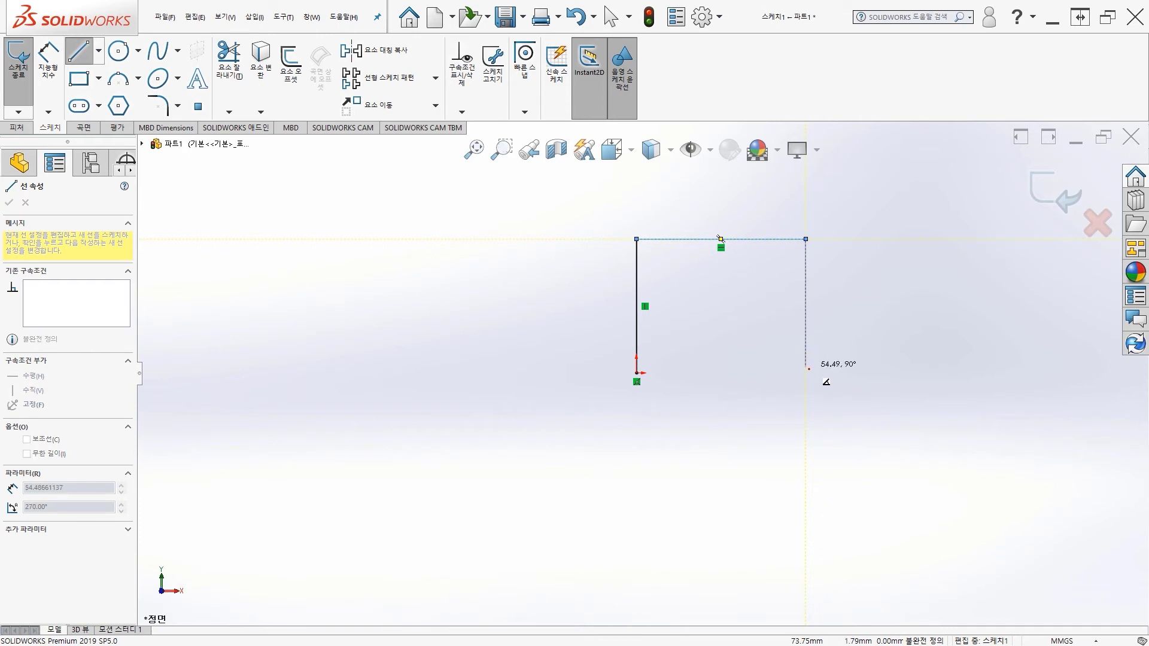
left_click(810, 373)
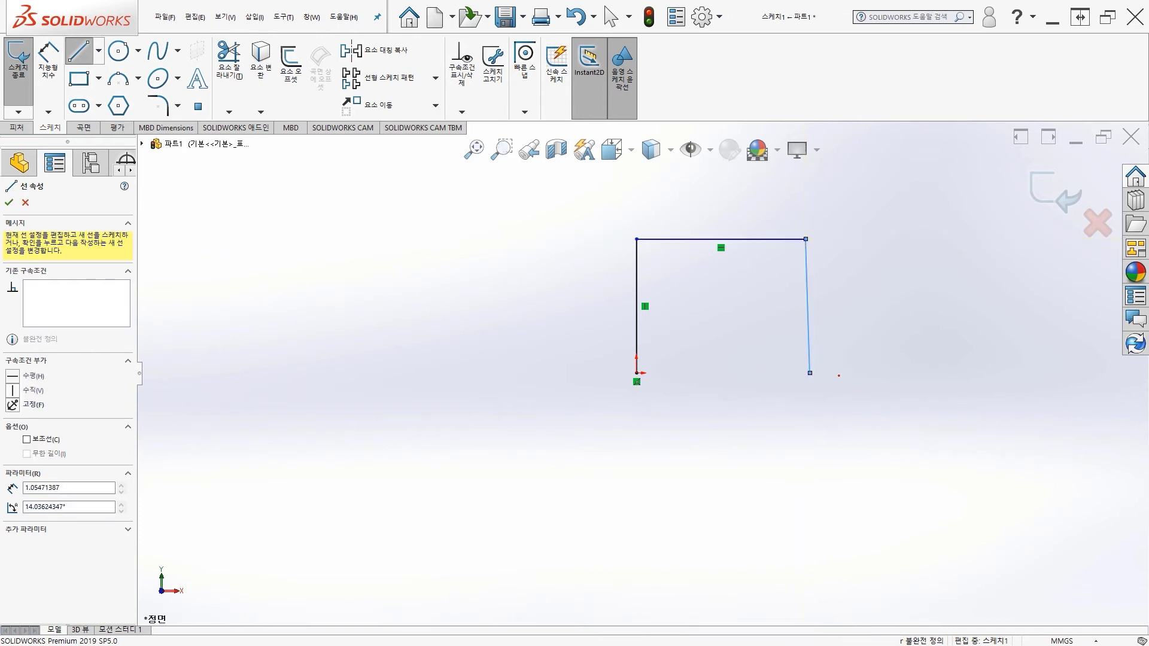
key("Escape")
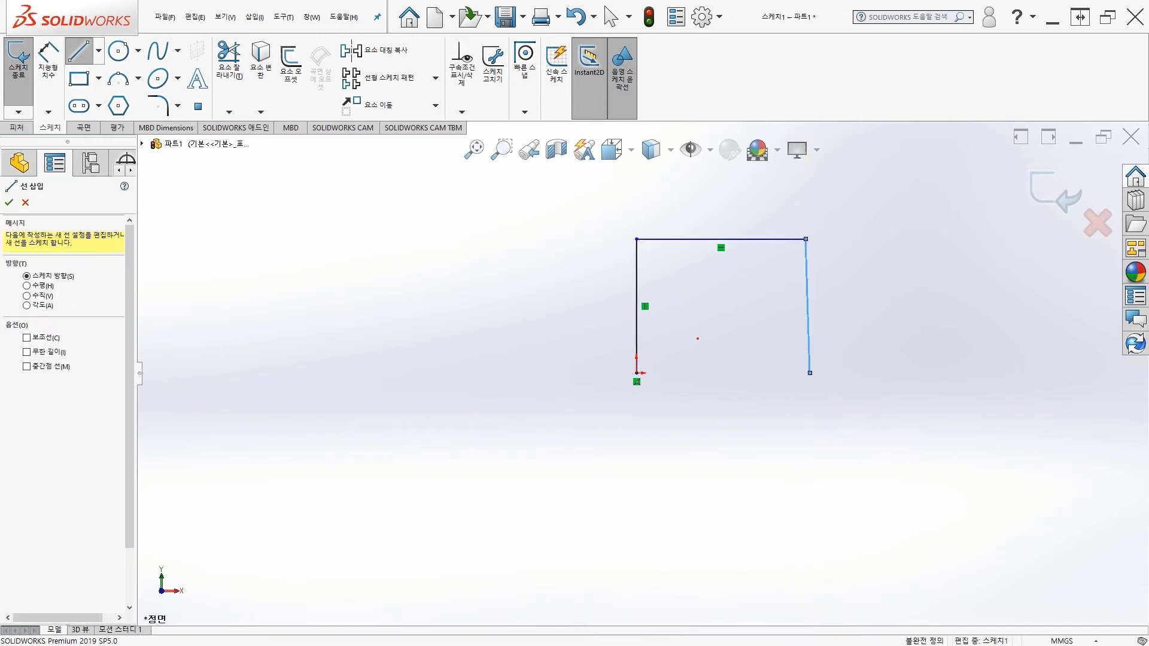
key("Escape")
key("Escape")
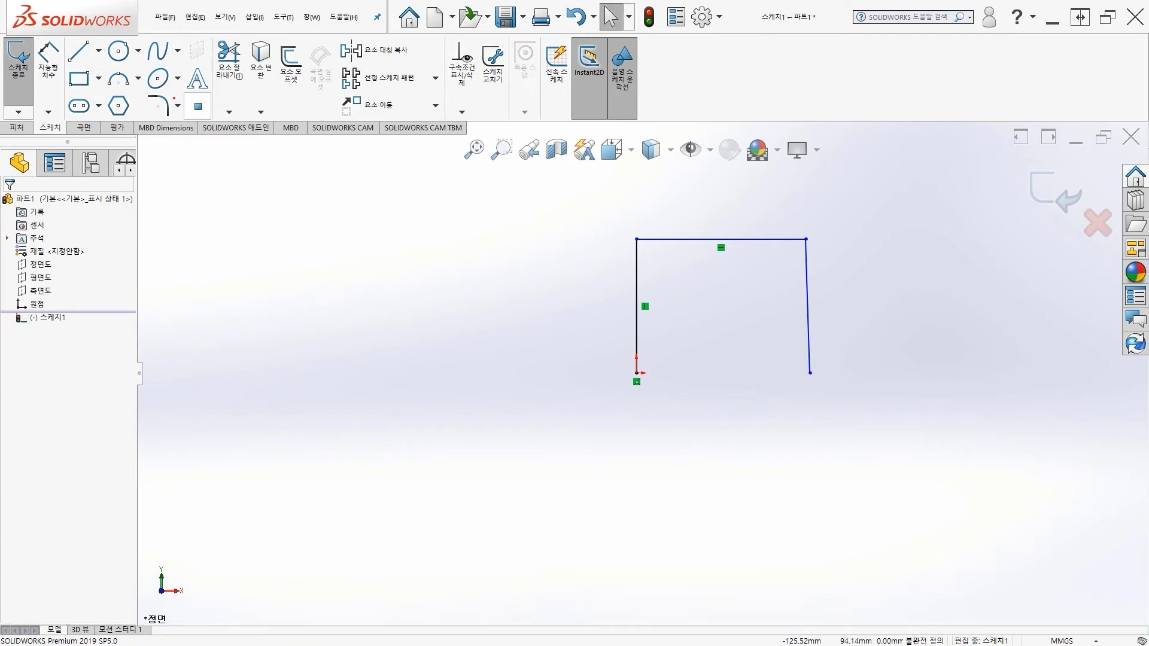
Round both upper corners of the line path with 10 mm sketch fillets.
left_click(158, 101)
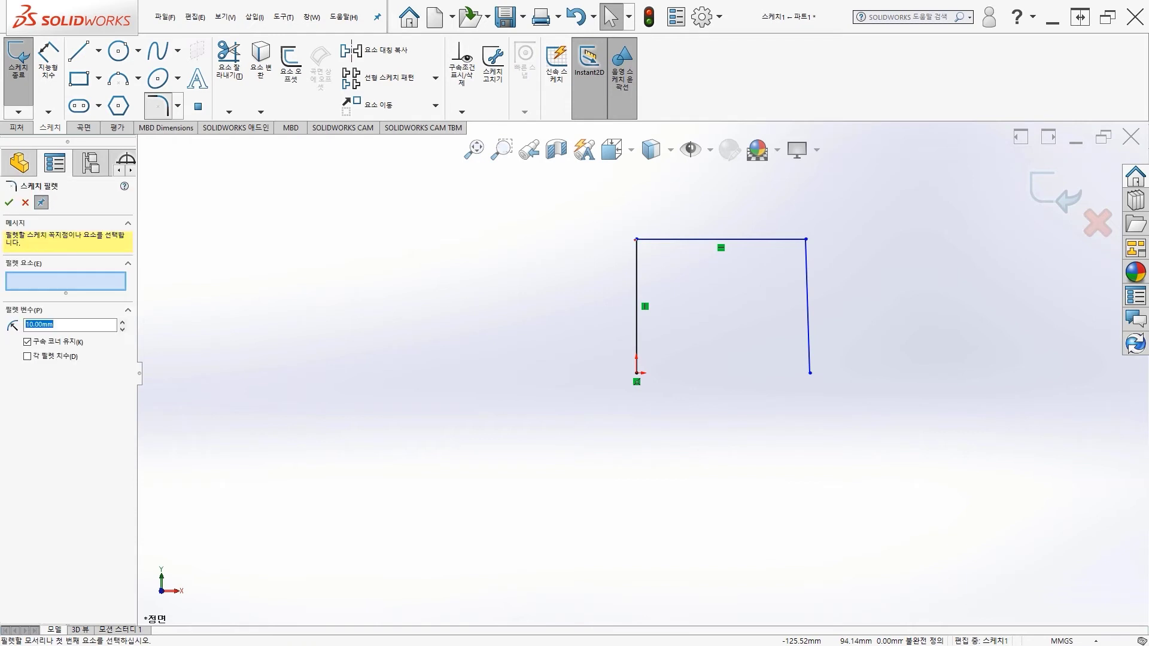
left_click(637, 240)
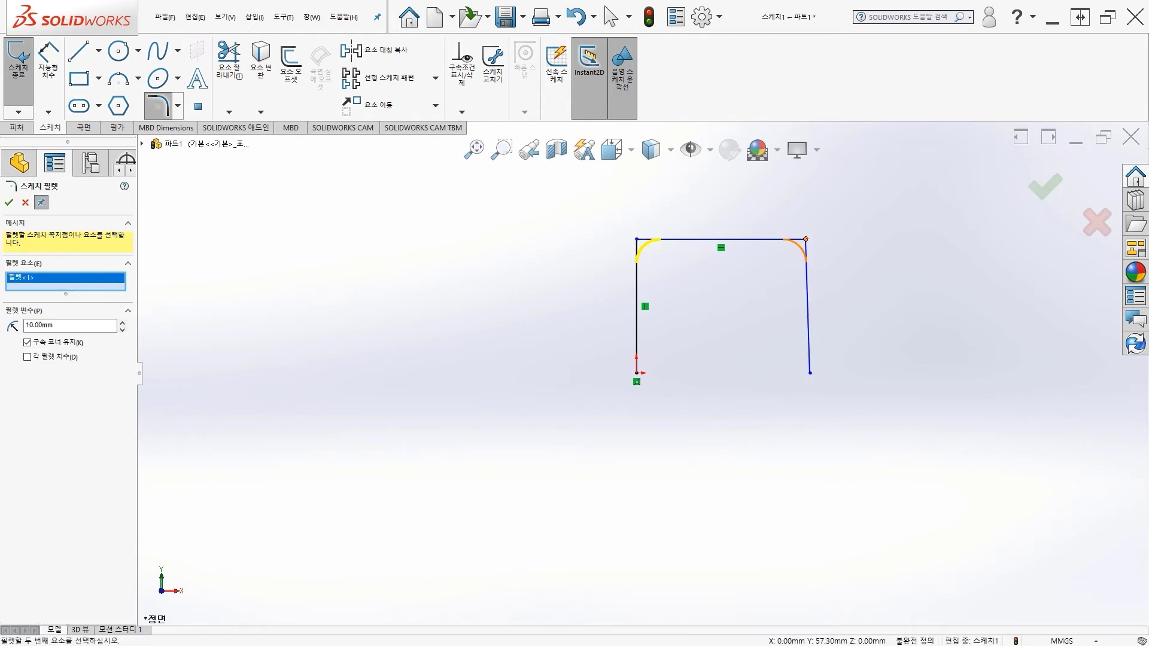
left_click(806, 239)
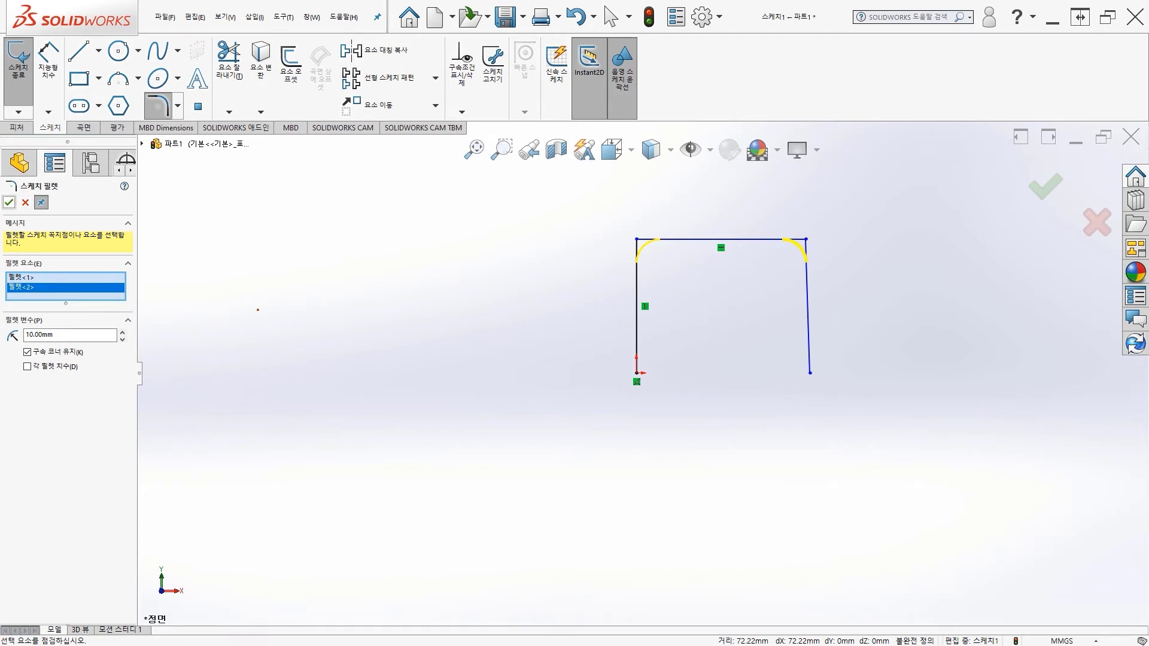
left_click(9, 202)
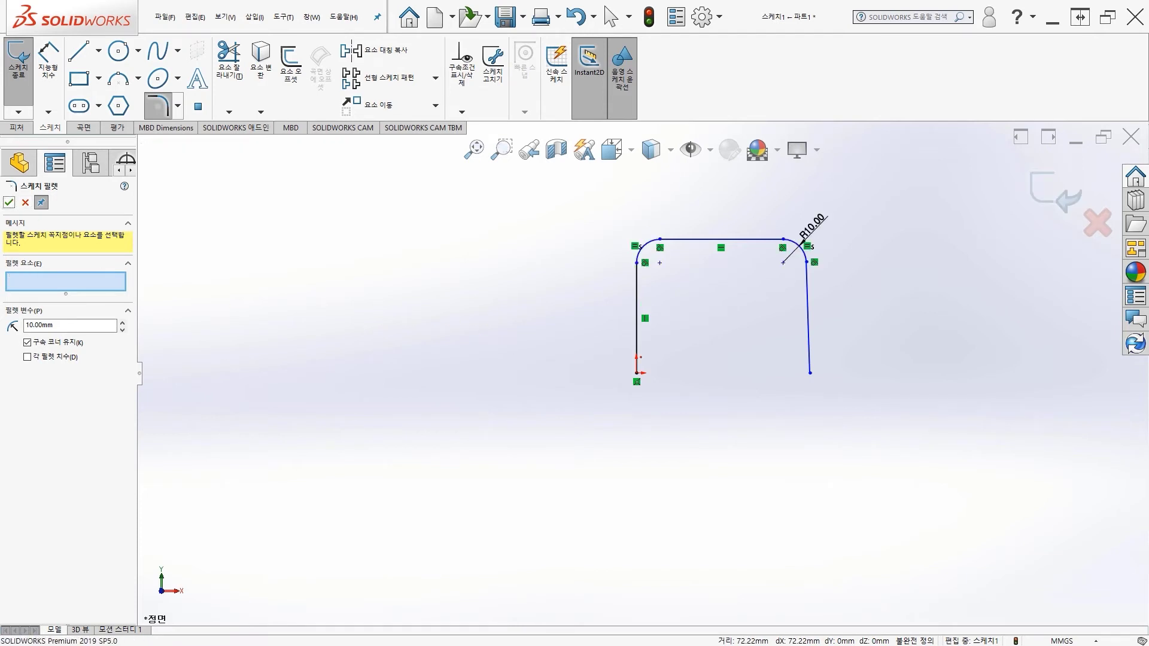
left_click(8, 203)
middle_click_drag(681, 337, 457, 339, "ctrl")
left_click(48, 60)
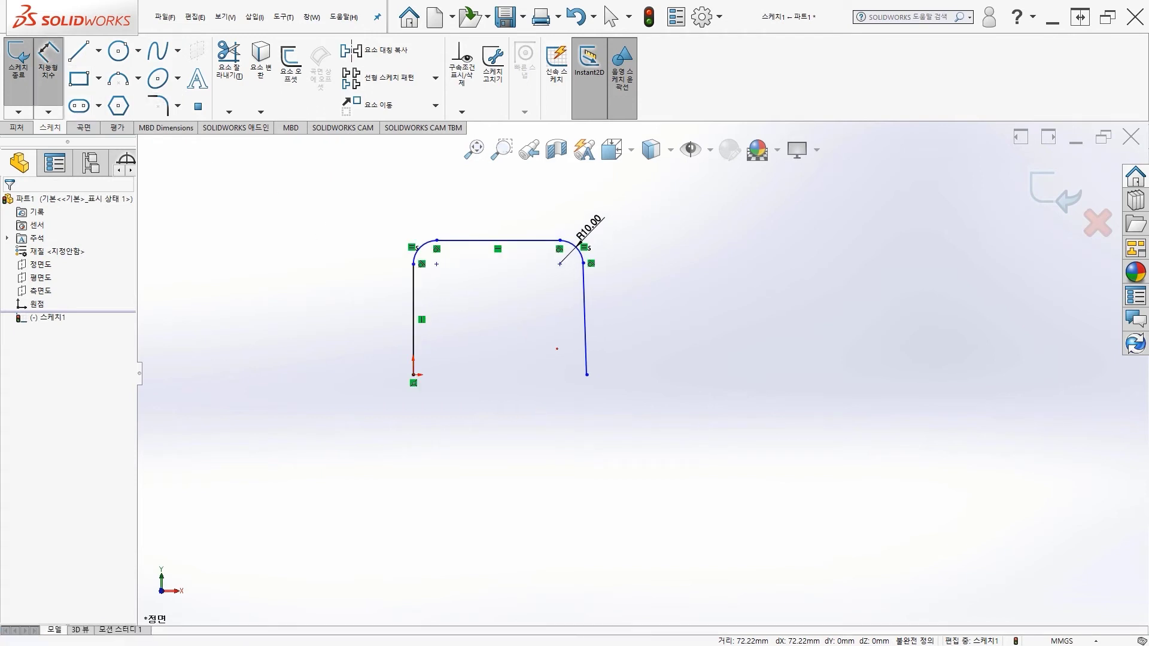
key("Escape")
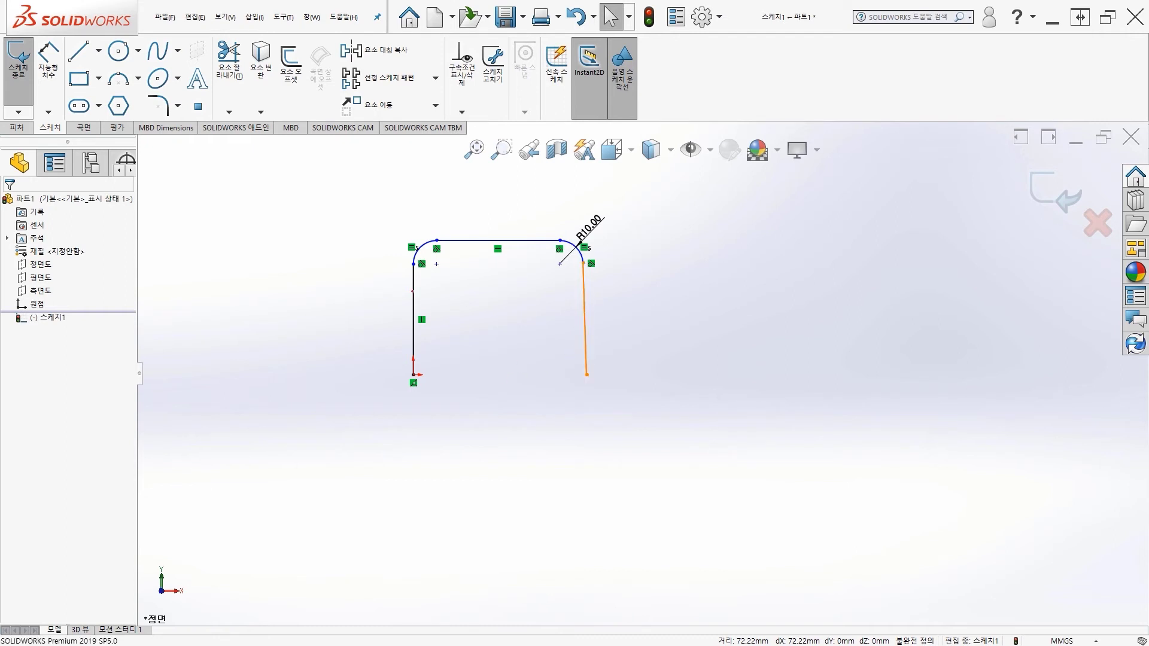
Apply a vertical relation to the two side legs of the path.
left_click(585, 319)
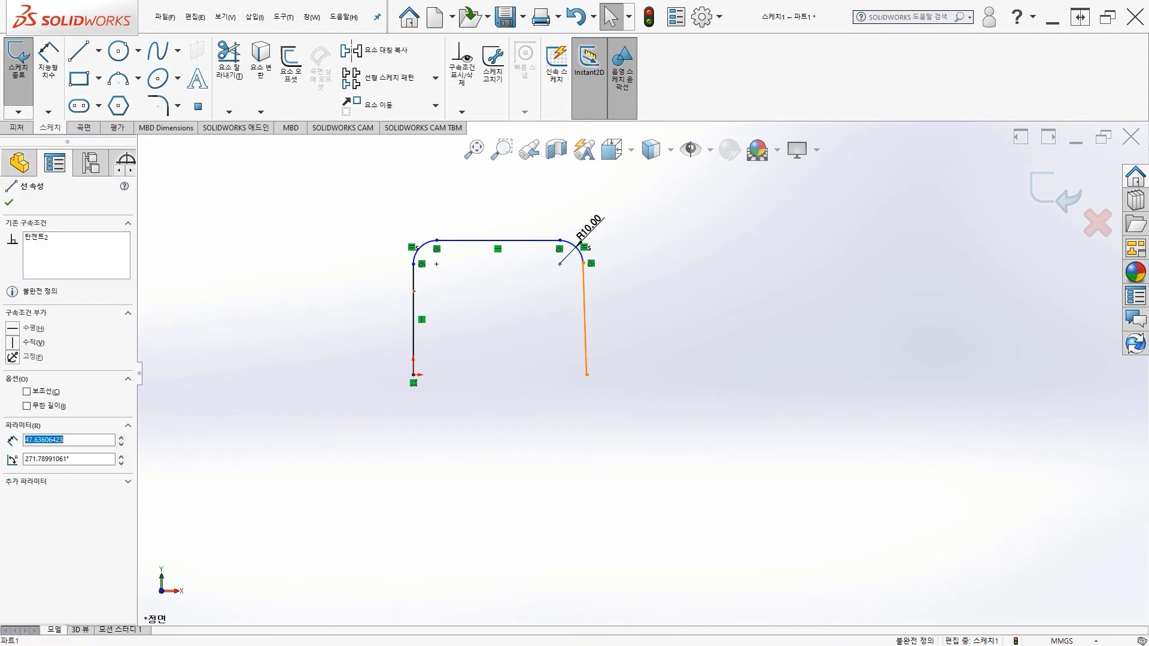
left_click(413, 311)
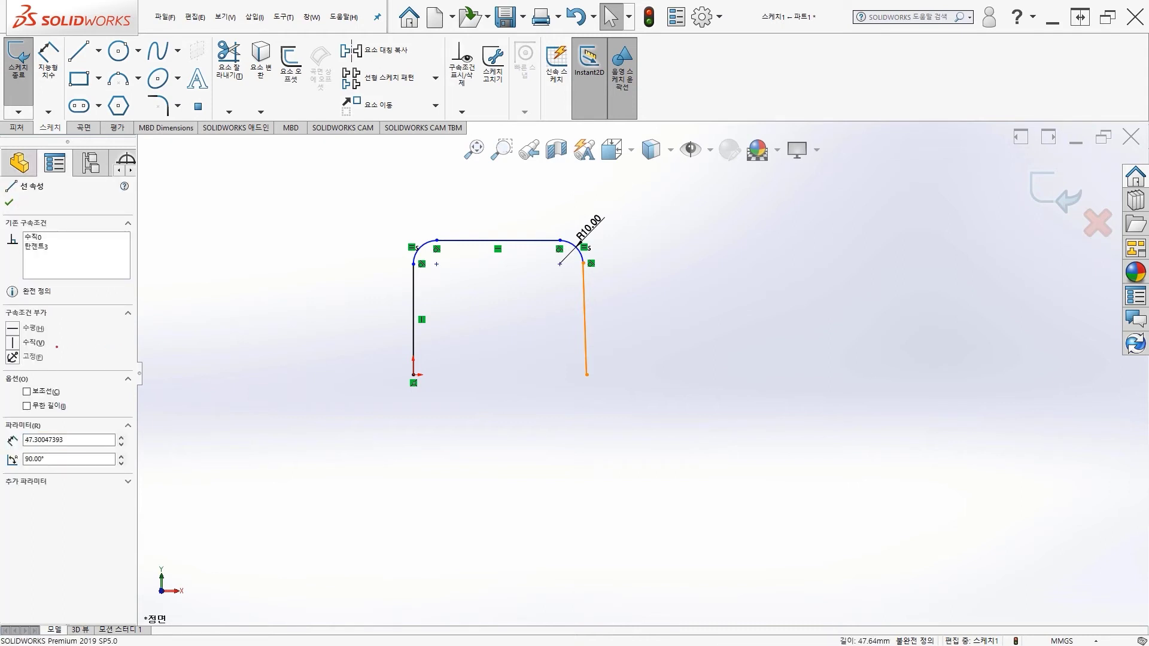
left_click(585, 335, "ctrl")
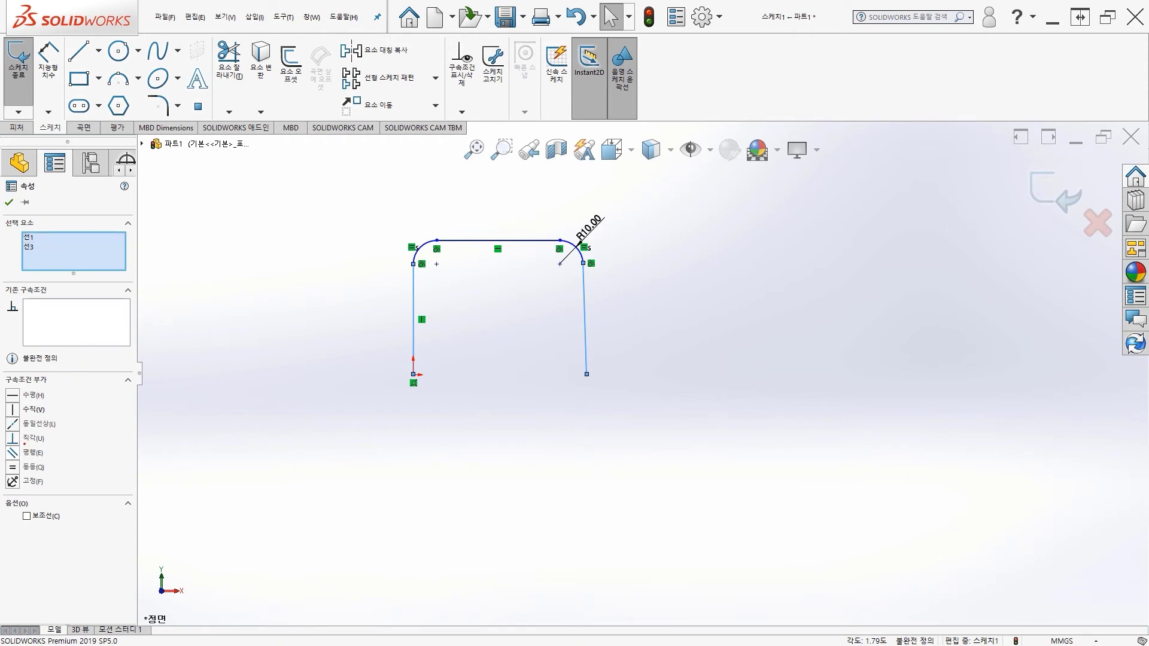
left_click(106, 412)
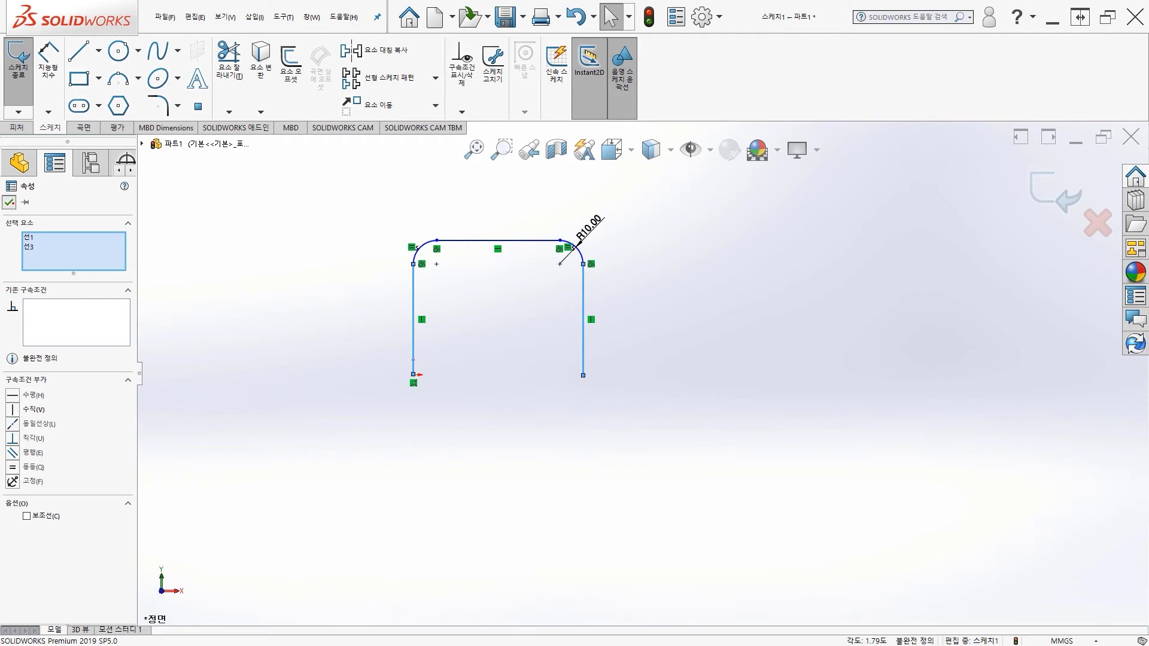
left_click(284, 293)
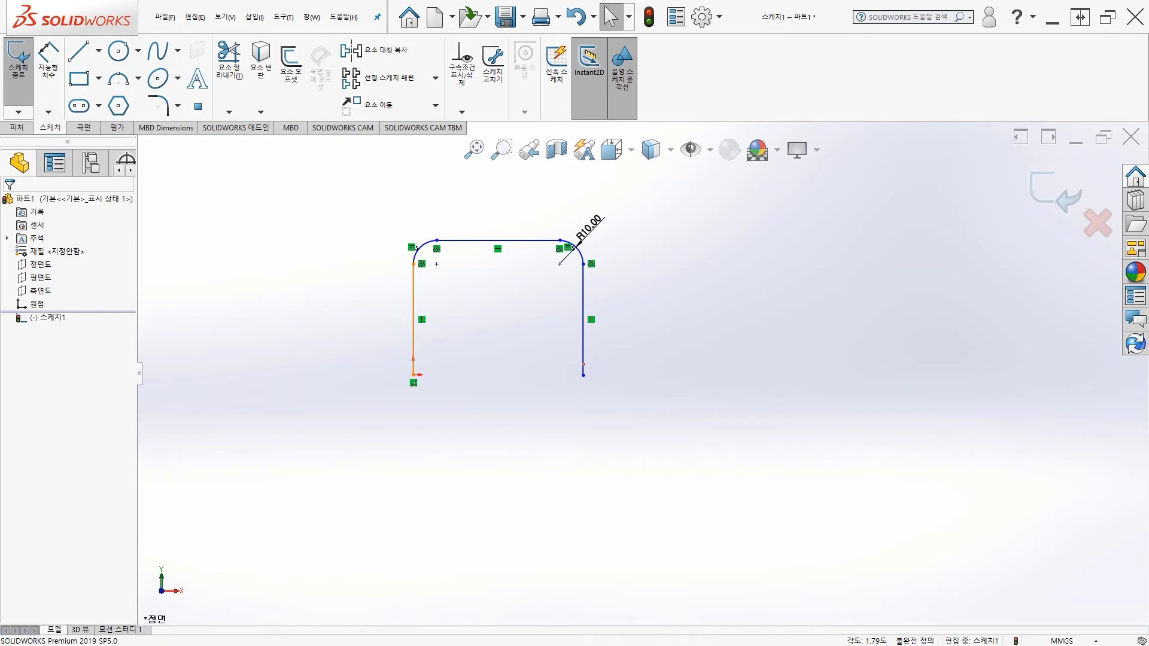
Dimension the path 100 mm wide between its side legs and 50 mm high, and exit the sketch.
left_click(413, 347)
left_click(583, 319)
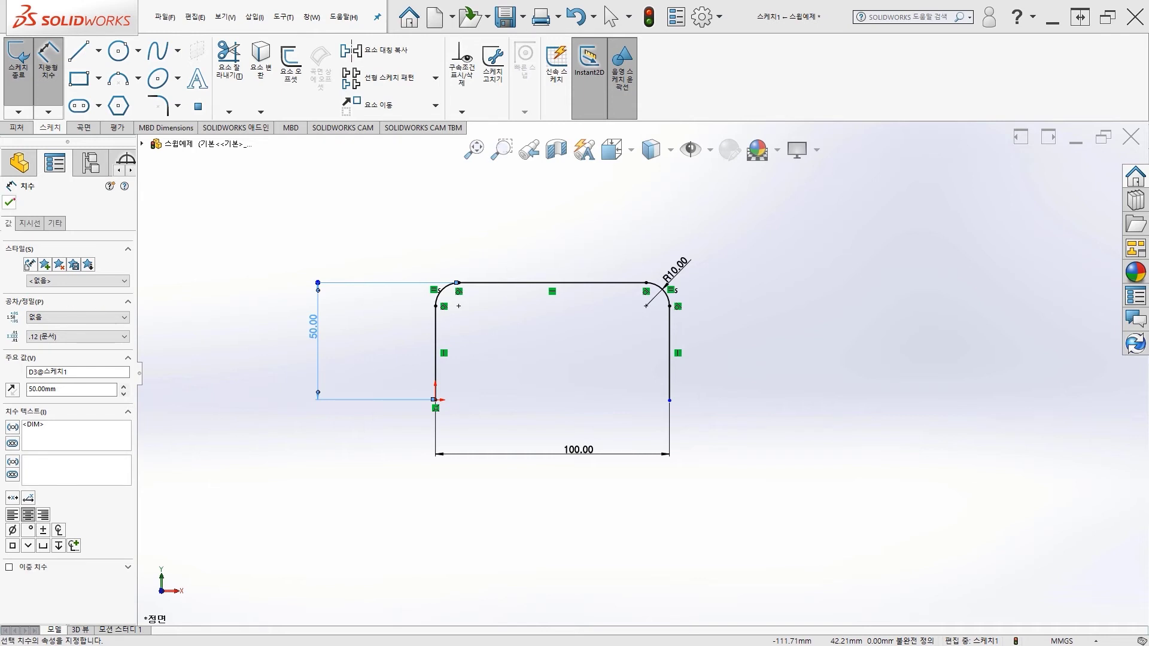
left_click(10, 201)
key("Escape")
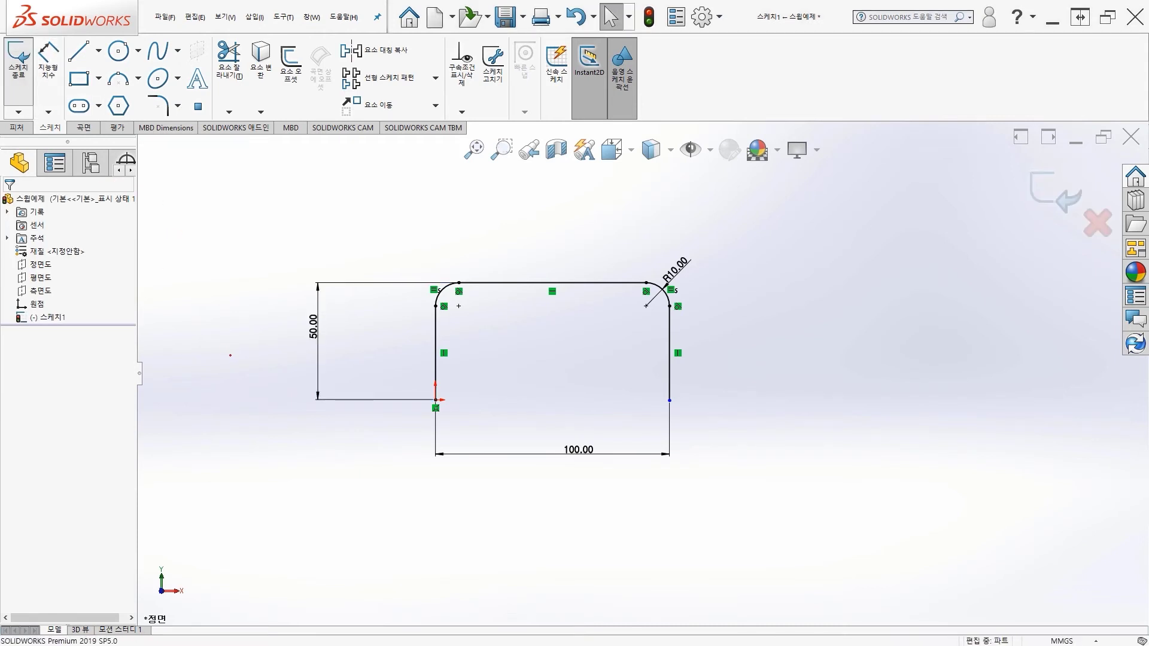
double_click(234, 348)
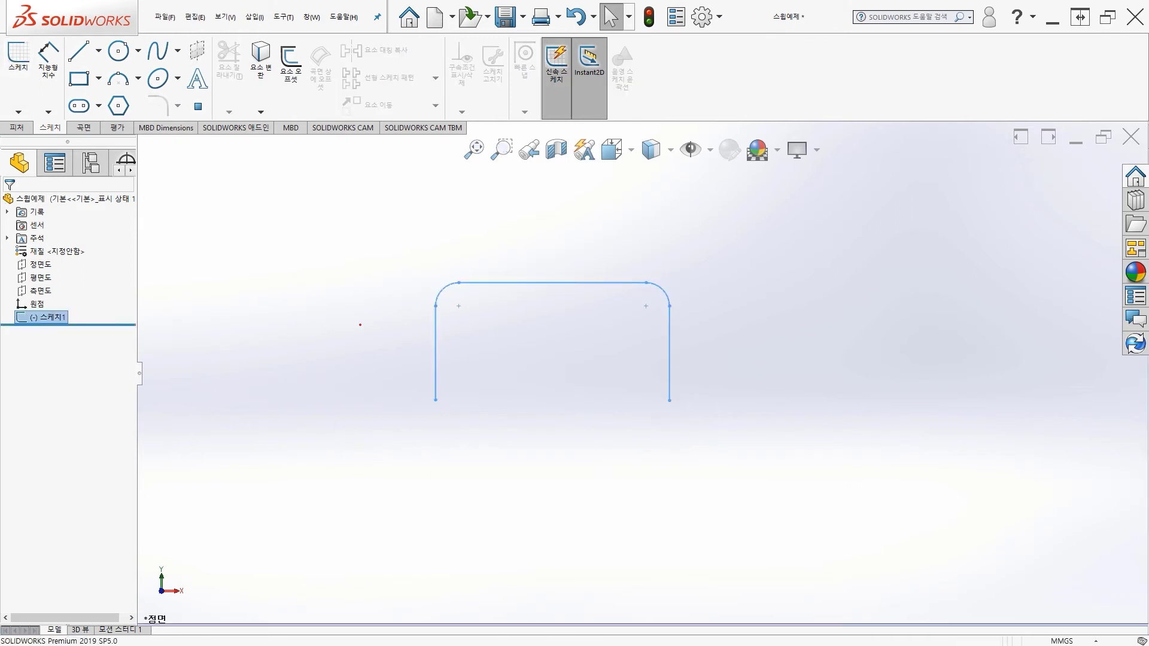
Start a second sketch on the top plane (평면도).
mouse_move(352, 336)
middle_mouse_down()
mouse_move(333, 387)
mouse_move(344, 447)
mouse_move(379, 379)
mouse_move(361, 382)
middle_mouse_up()
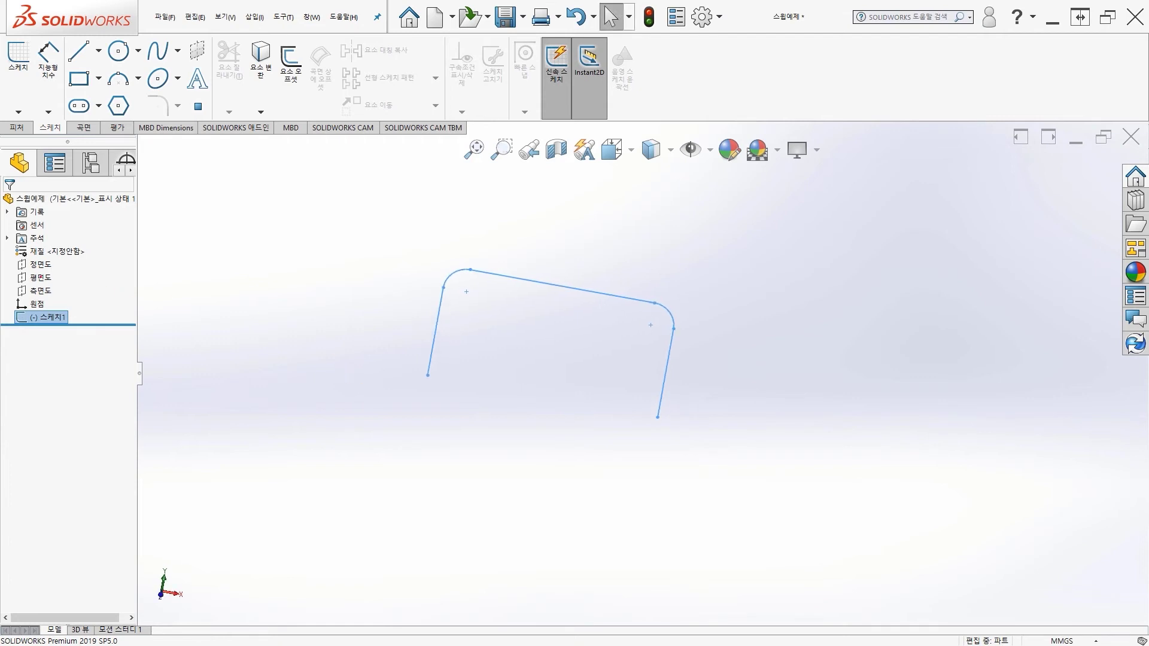
middle_click_drag(352, 289, 319, 332)
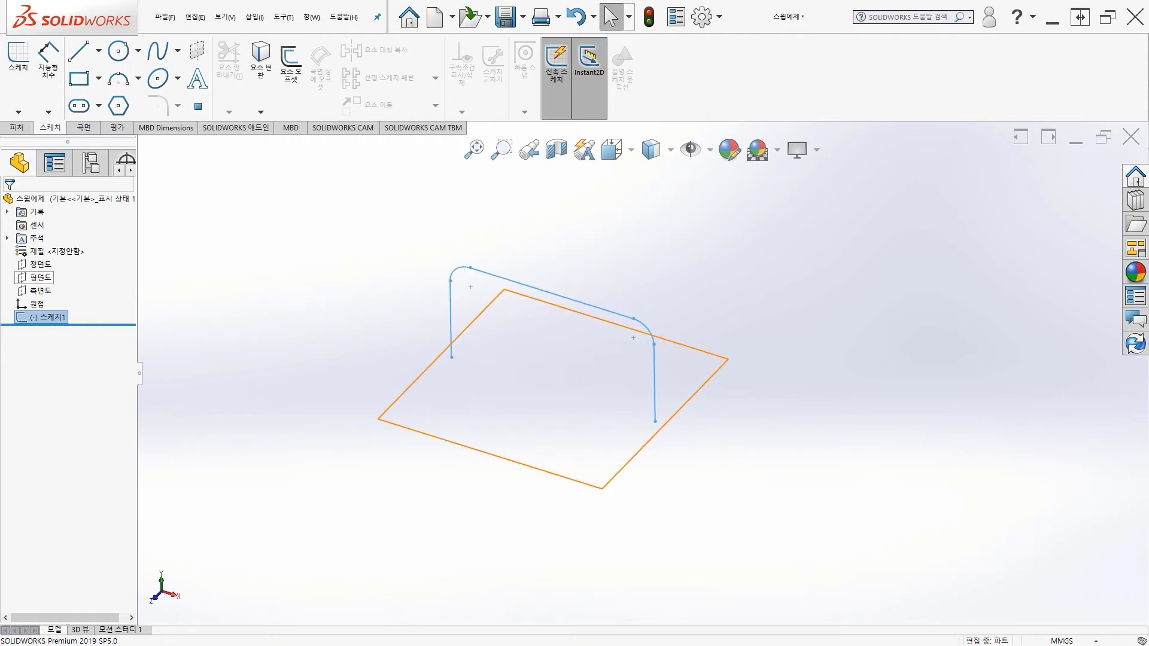
left_click(41, 277)
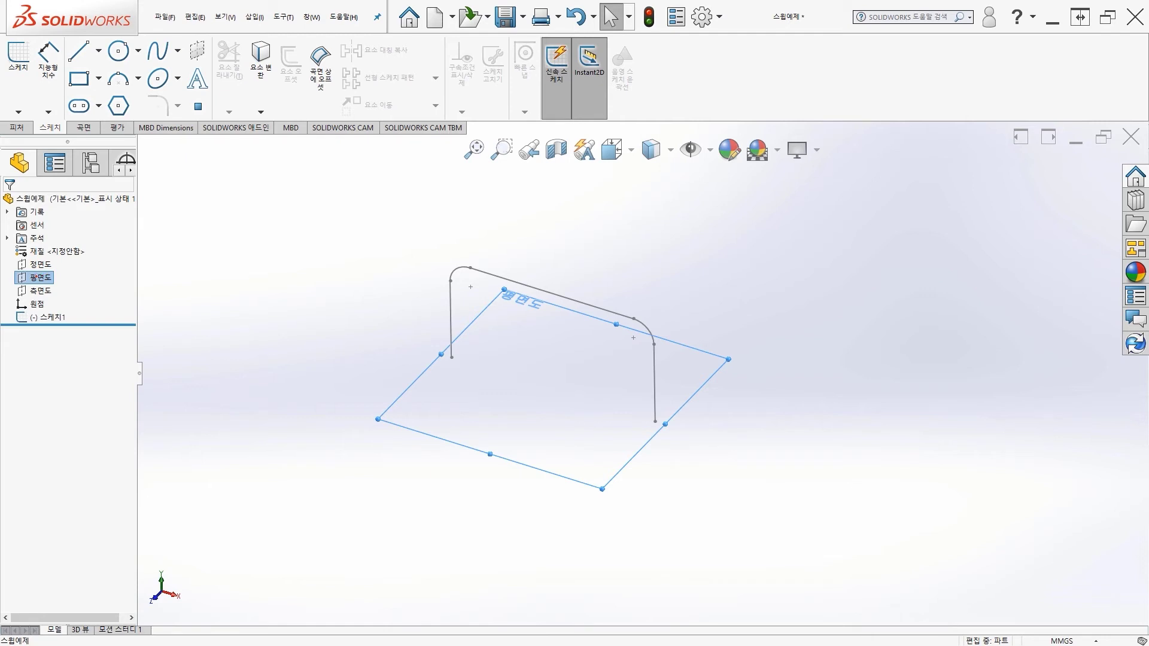
left_click(39, 278)
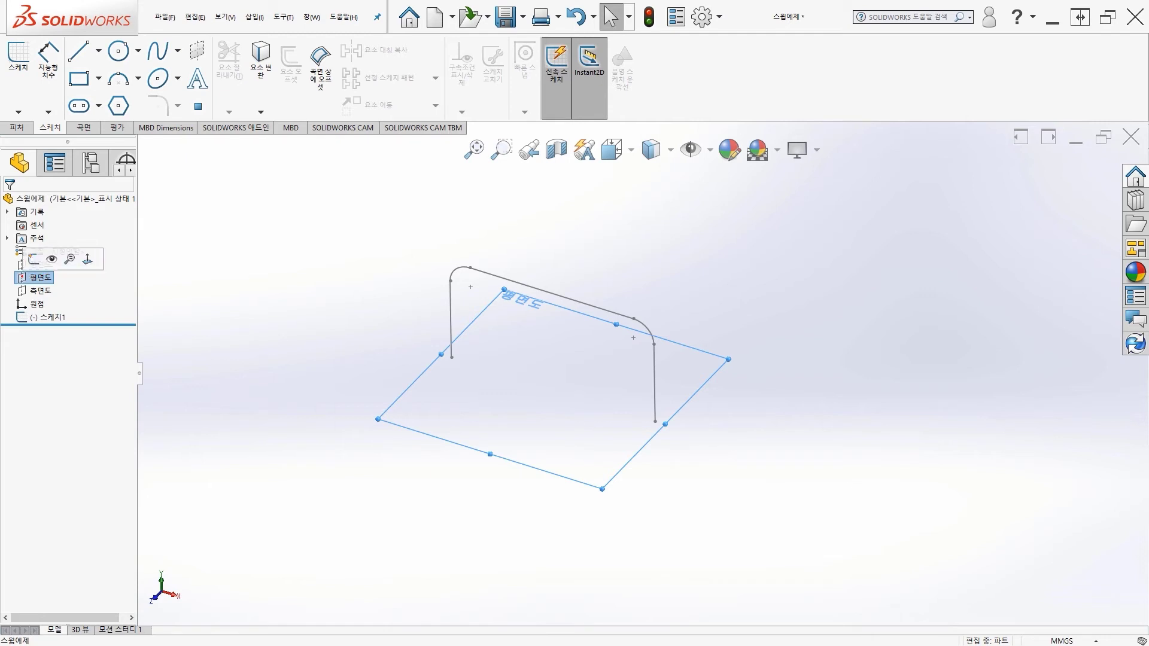
left_click(31, 259)
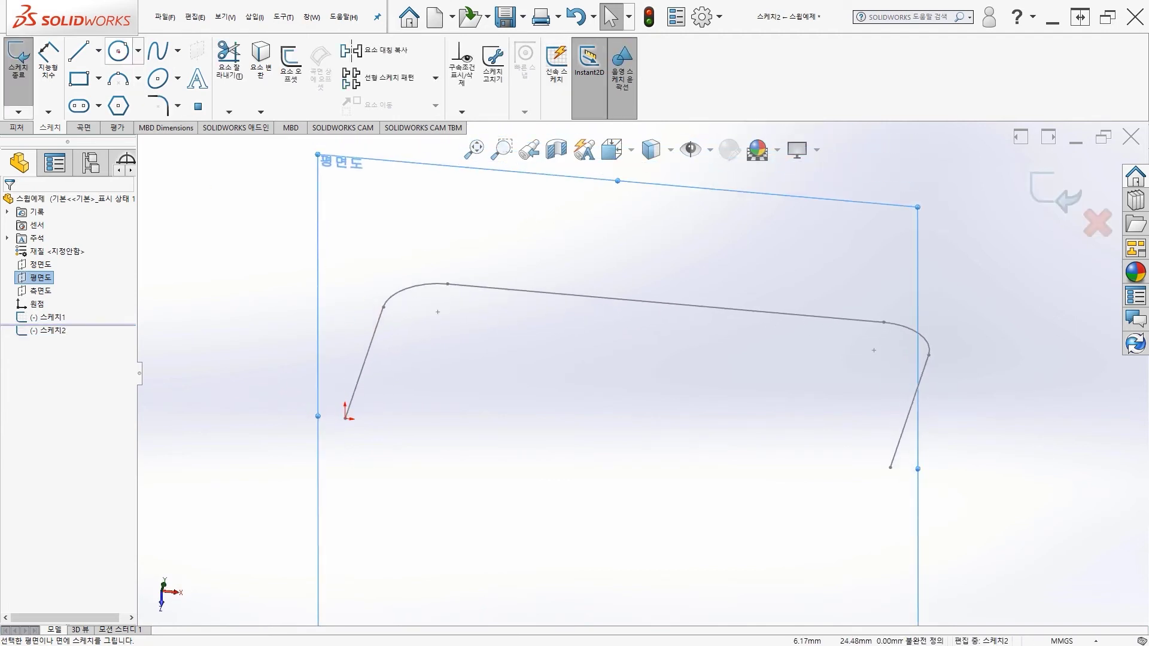
Sketch a center-point circle with a radius of about 4.7 mm beside the path's starting end, clear of the origin.
left_click(119, 50)
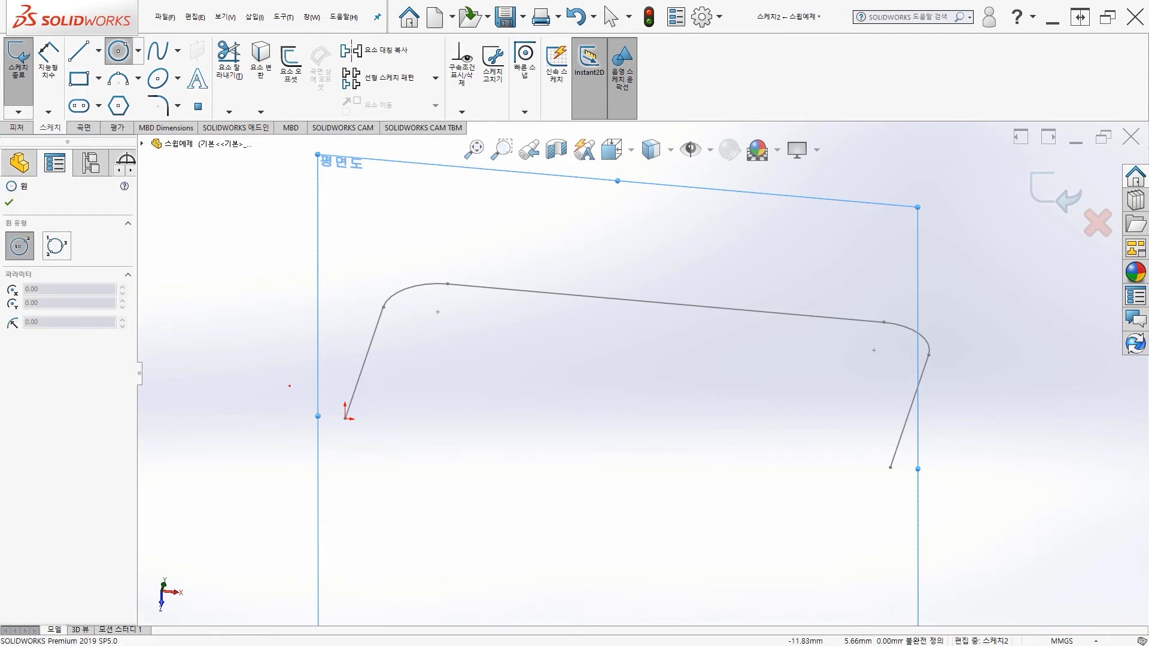
left_click(279, 388)
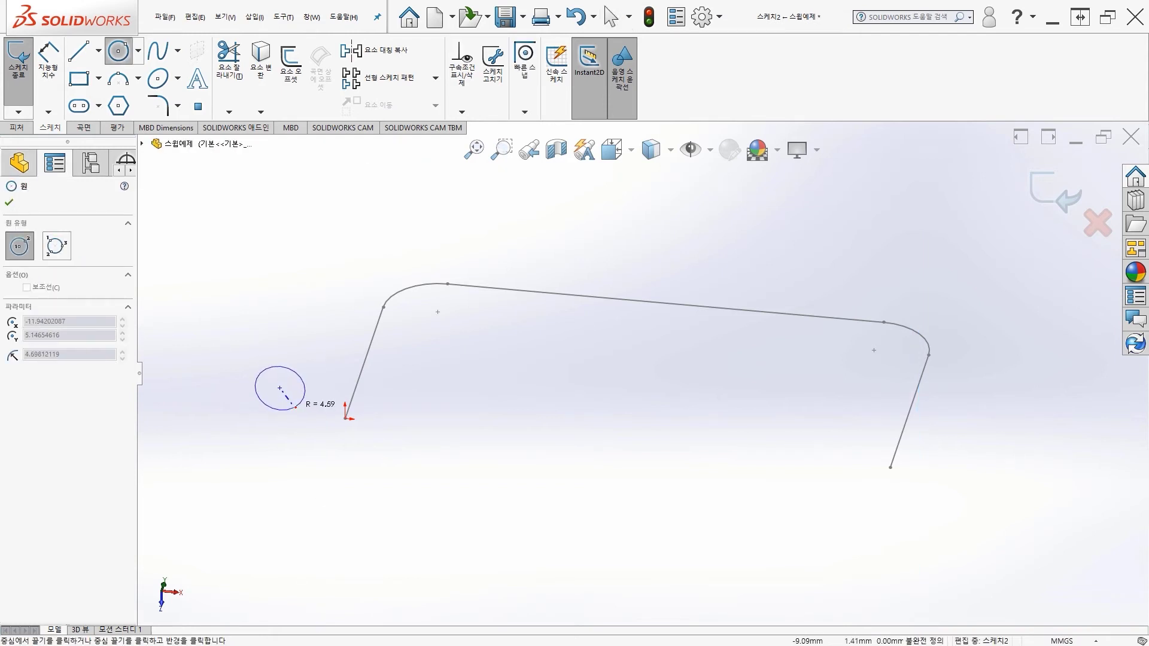
left_click(297, 407)
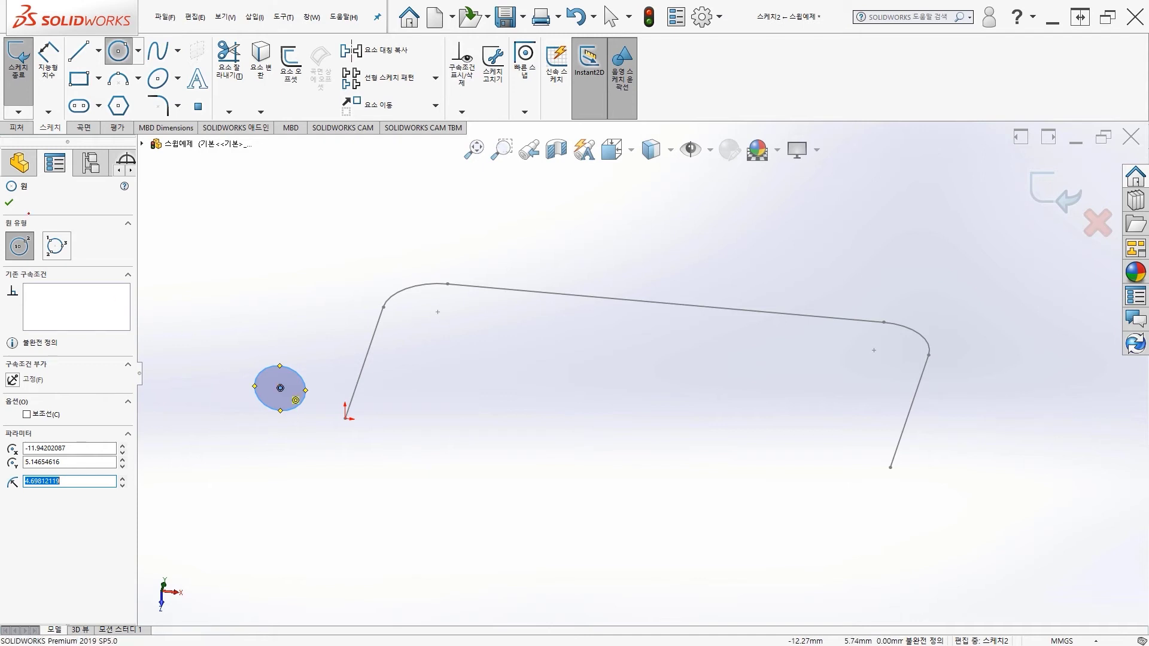
left_click(9, 202)
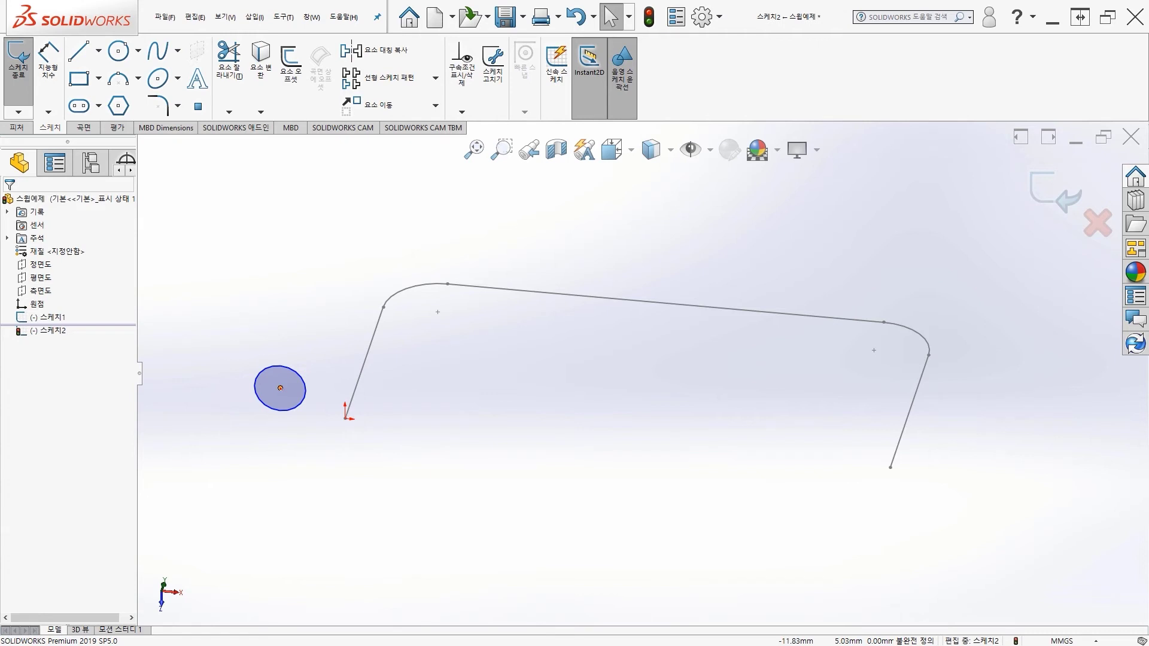
Add a pierce relation (관통) between the circle's center point and the path leg that starts at the origin.
left_click(280, 388)
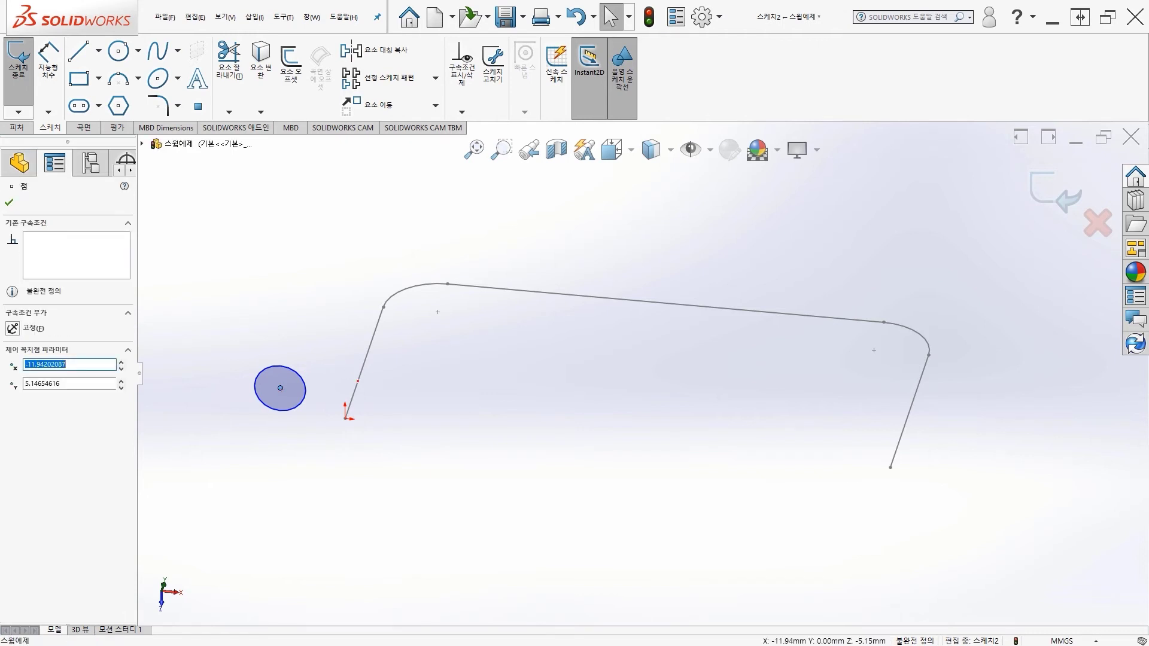
left_click(312, 468)
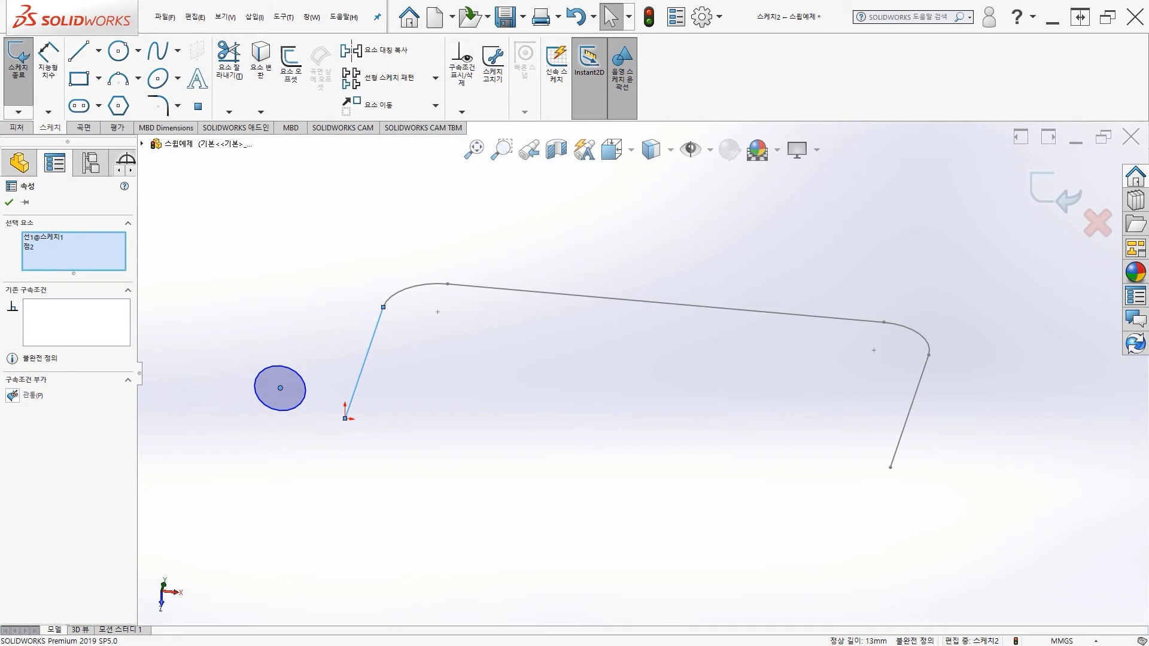
left_click(12, 396)
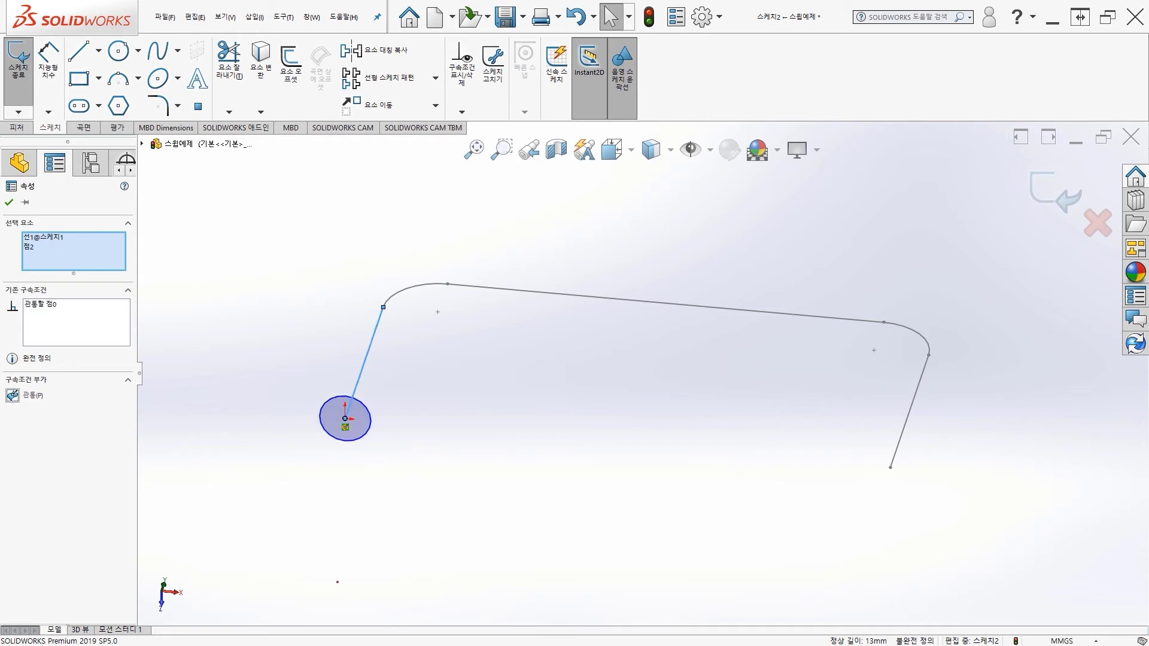
Accept the pierce relation, dimension the profile circle's diameter as 10 mm, and exit the sketch.
left_click(8, 202)
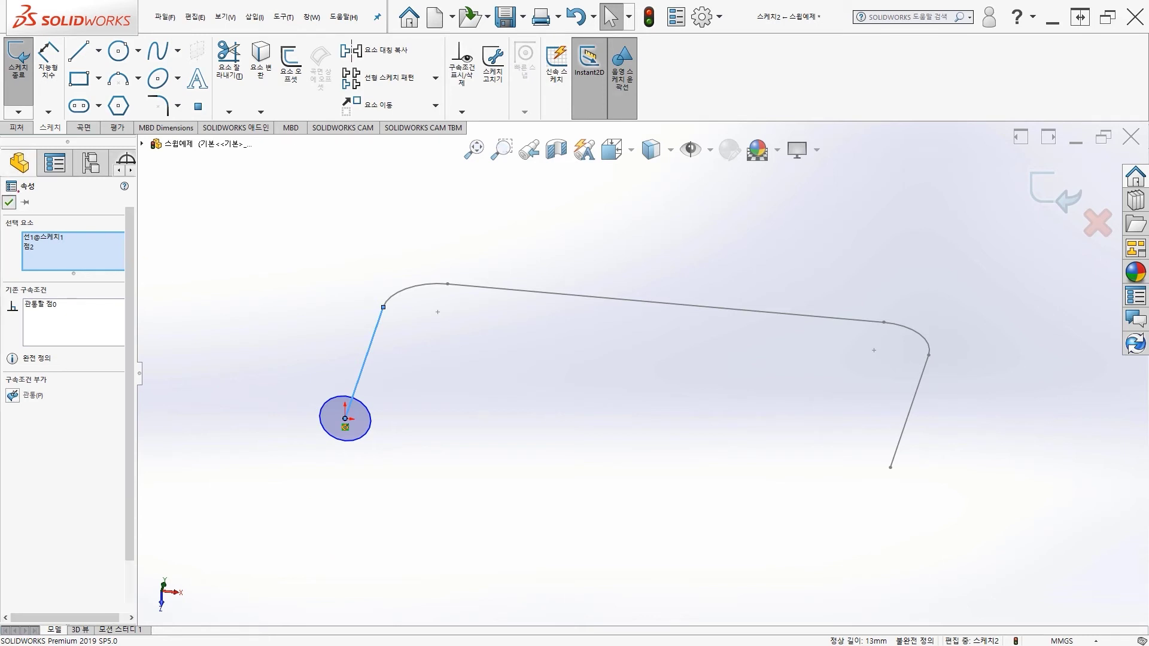
left_click(49, 60)
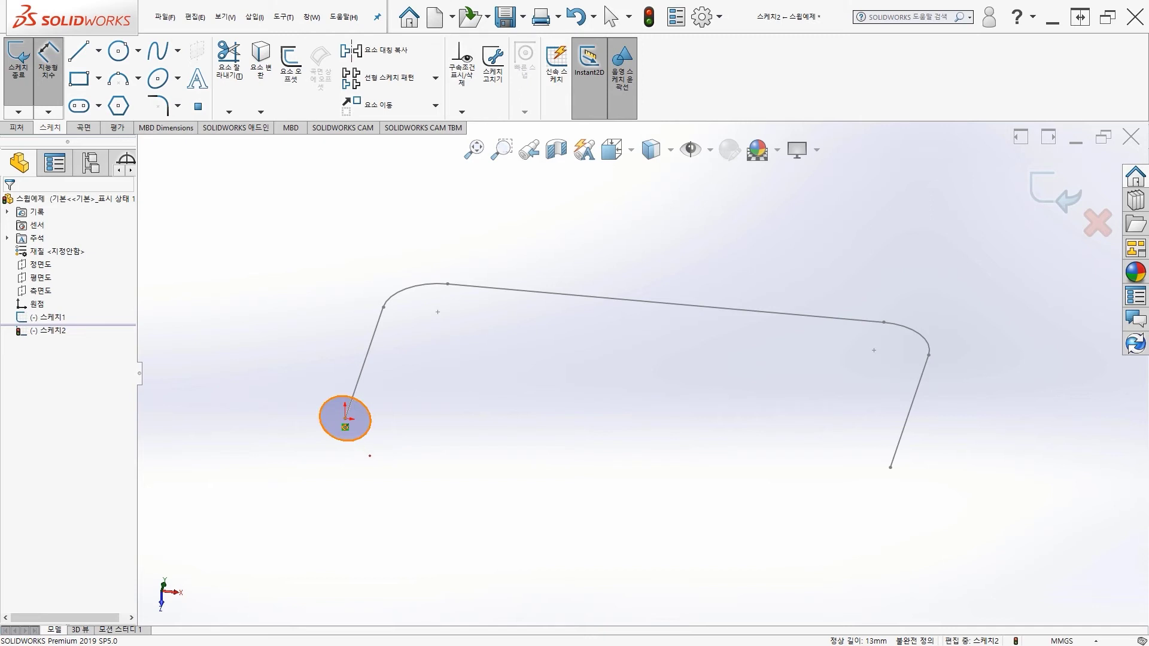
left_click(367, 432)
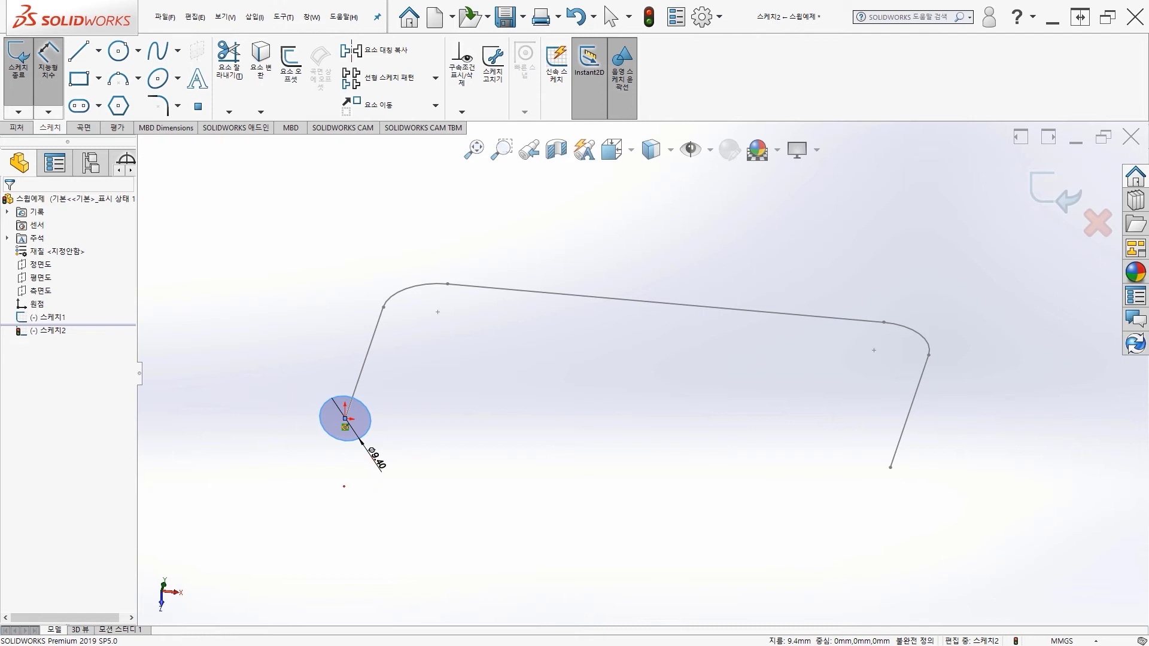
left_click(377, 459)
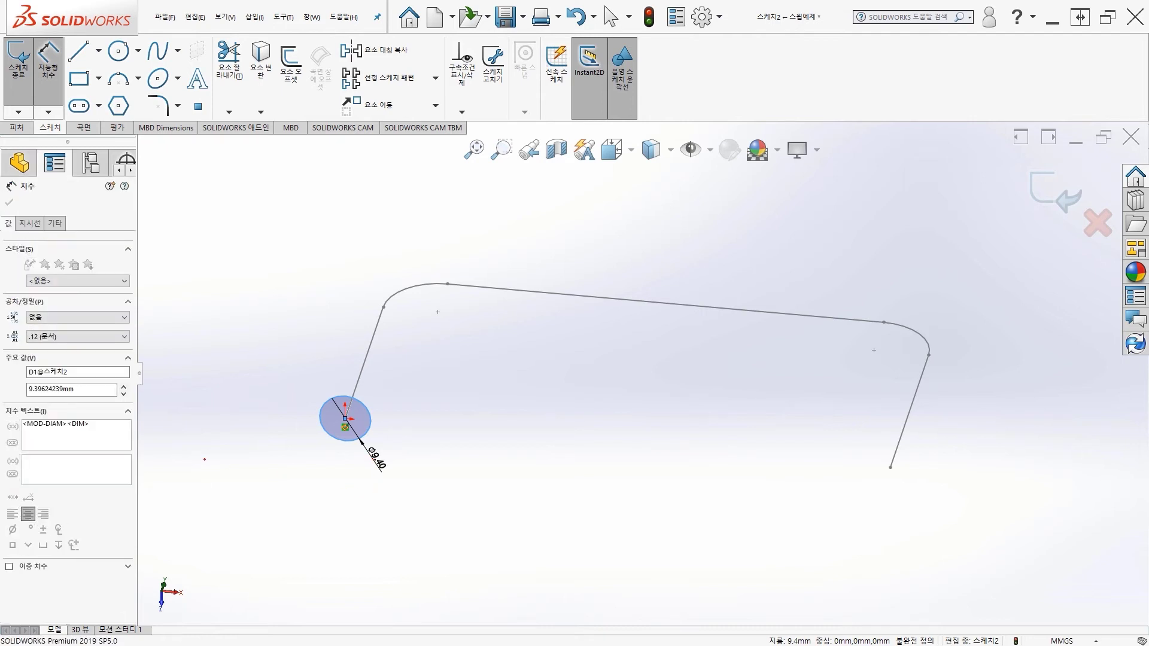
type("10")
key("Return")
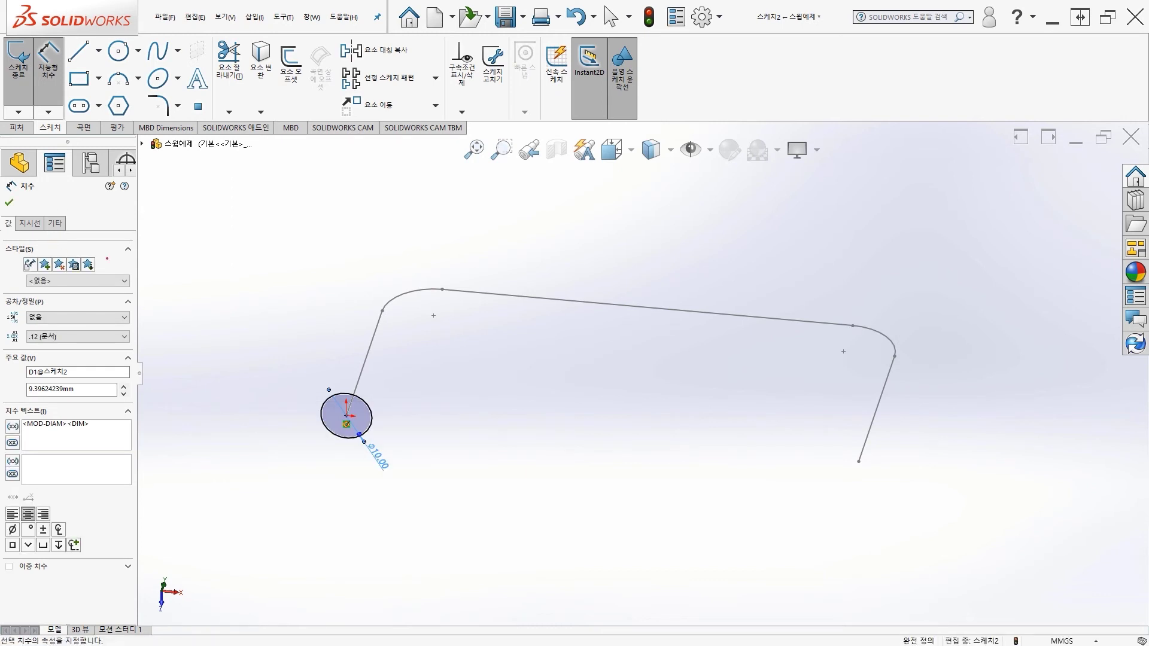
middle_click_drag(213, 342, 203, 297)
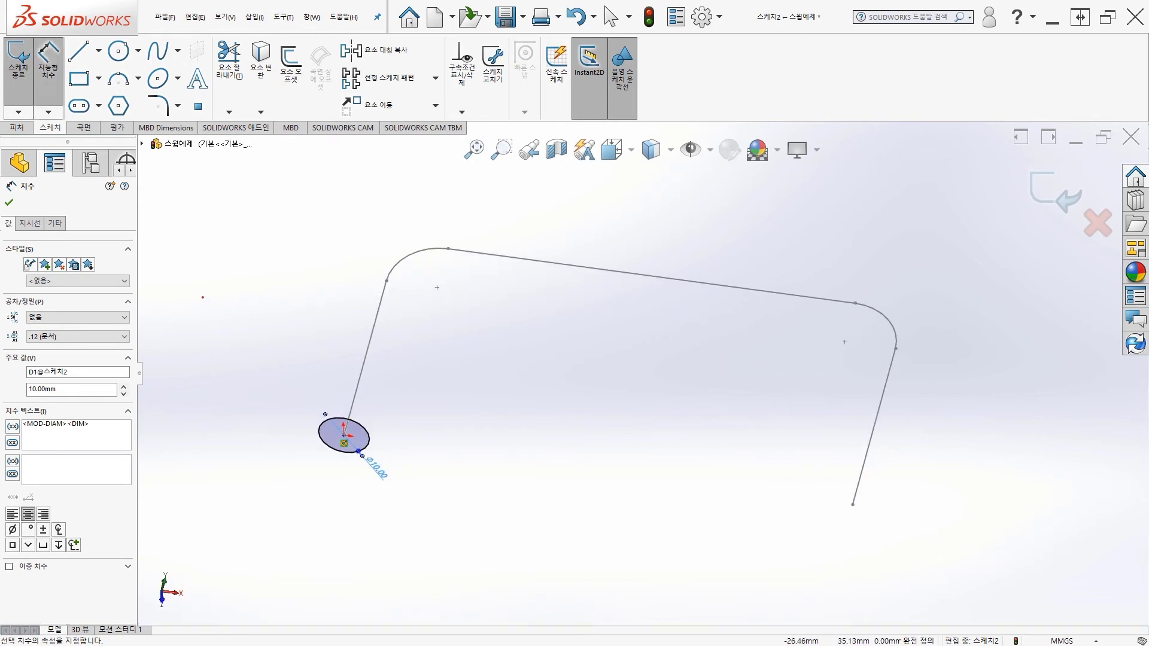
left_click(20, 67)
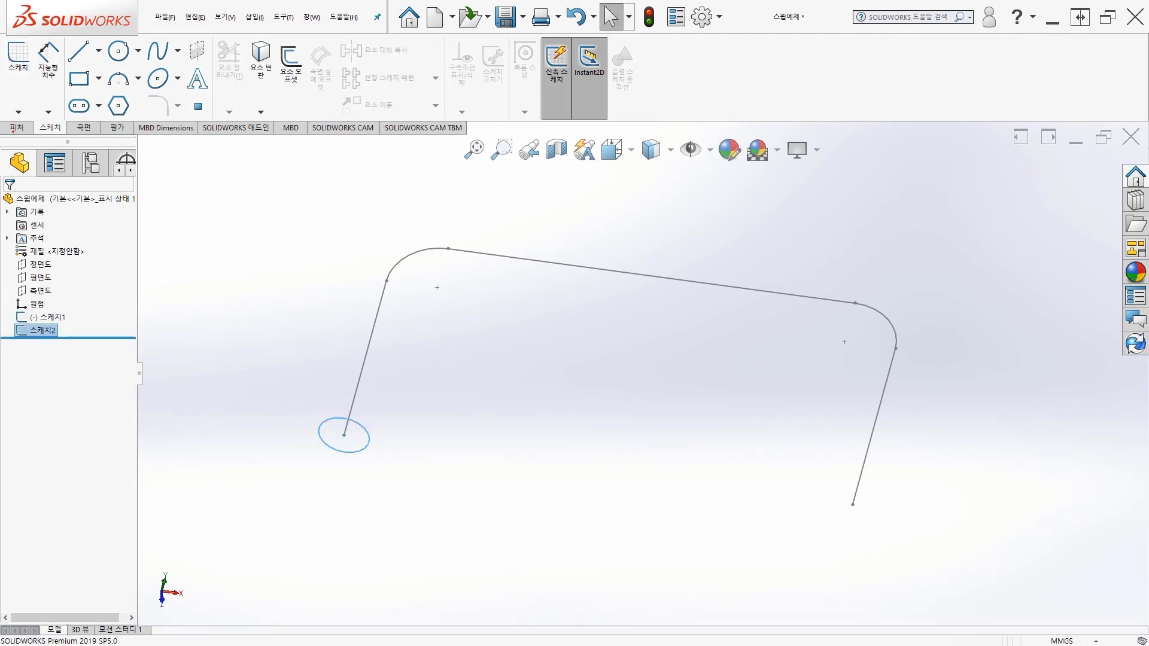
Start a Swept Boss/Base and remove the preselected circle sketch from its profile selection.
left_click(14, 131)
mouse_move(587, 335)
middle_mouse_down()
mouse_move(607, 343)
mouse_move(594, 337)
middle_mouse_up()
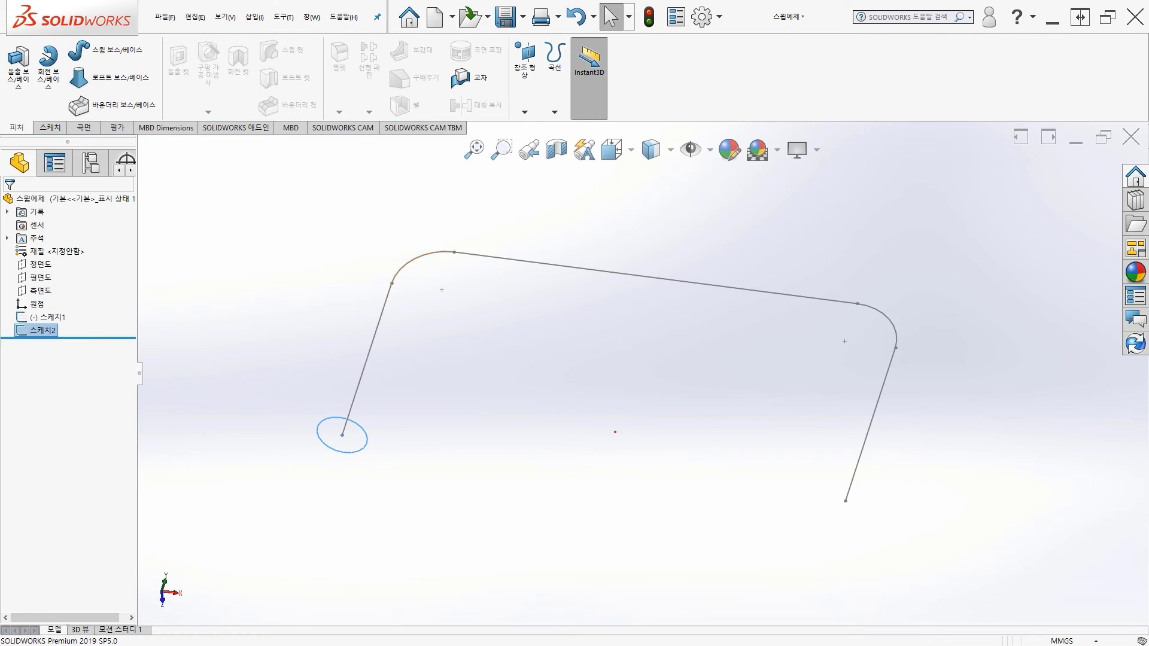
mouse_move(623, 429)
middle_mouse_down("ctrl")
mouse_move(580, 420)
mouse_move(564, 404)
middle_mouse_up("ctrl")
scroll(502, 394, "up", 2)
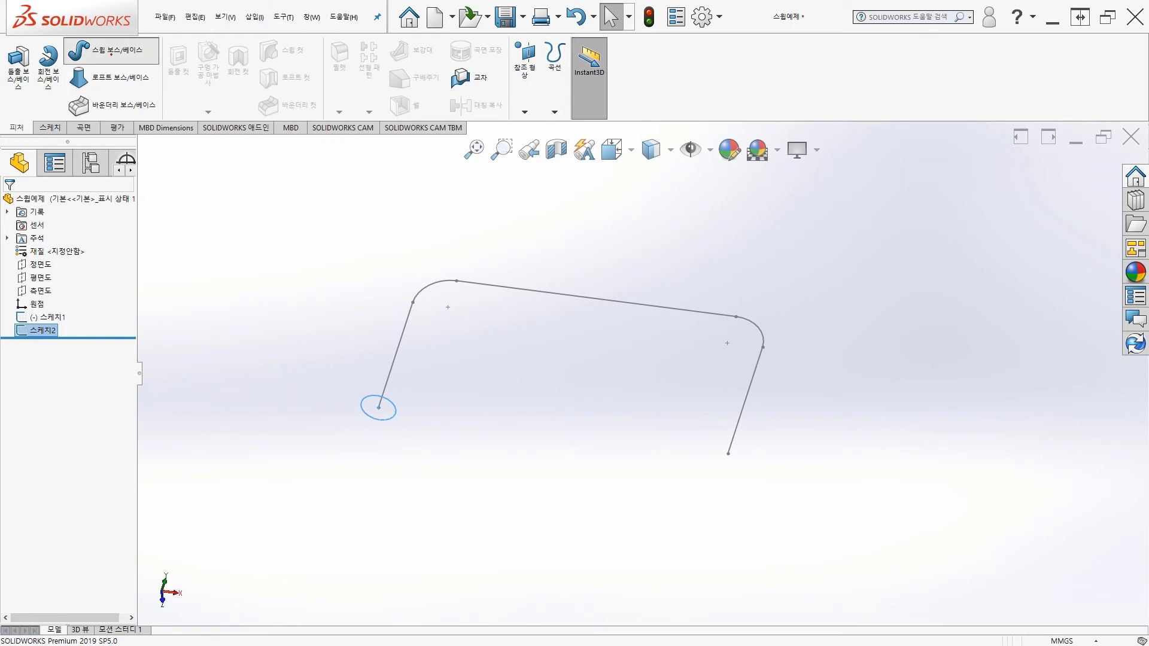
left_click(112, 54)
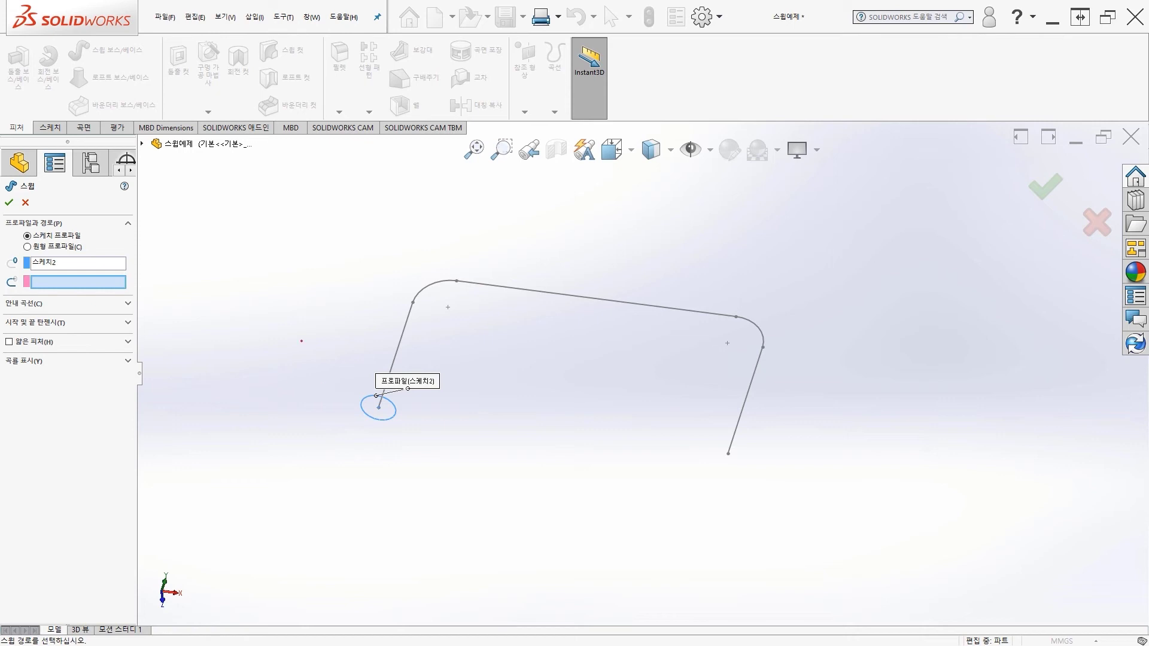
left_click(60, 262)
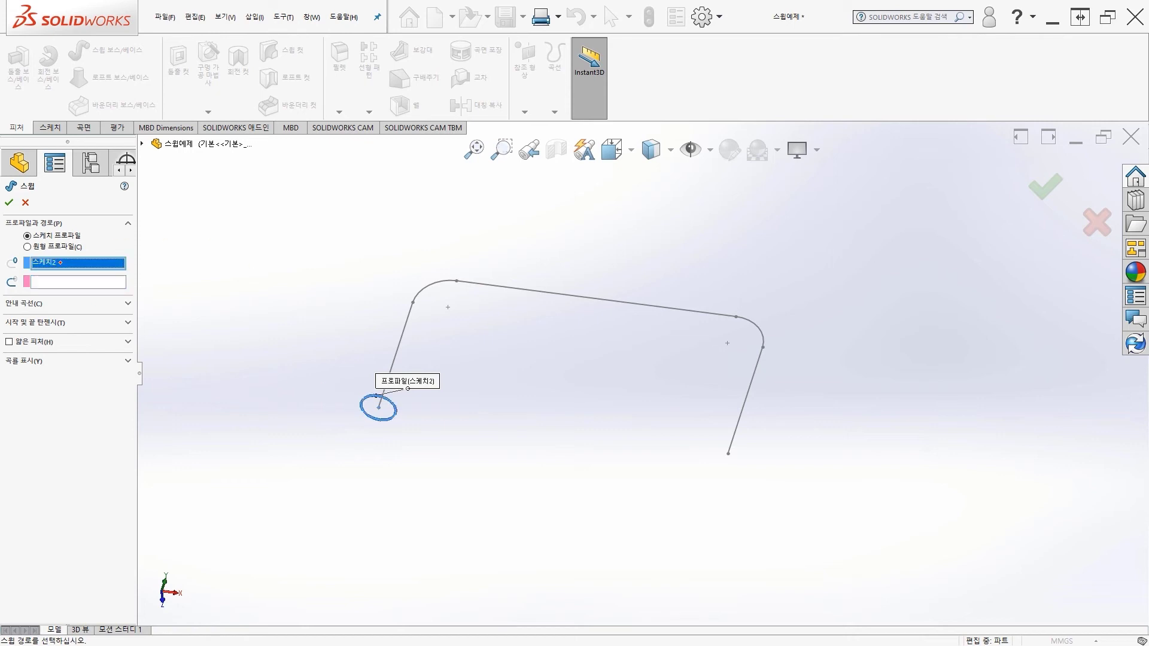
right_click(59, 263)
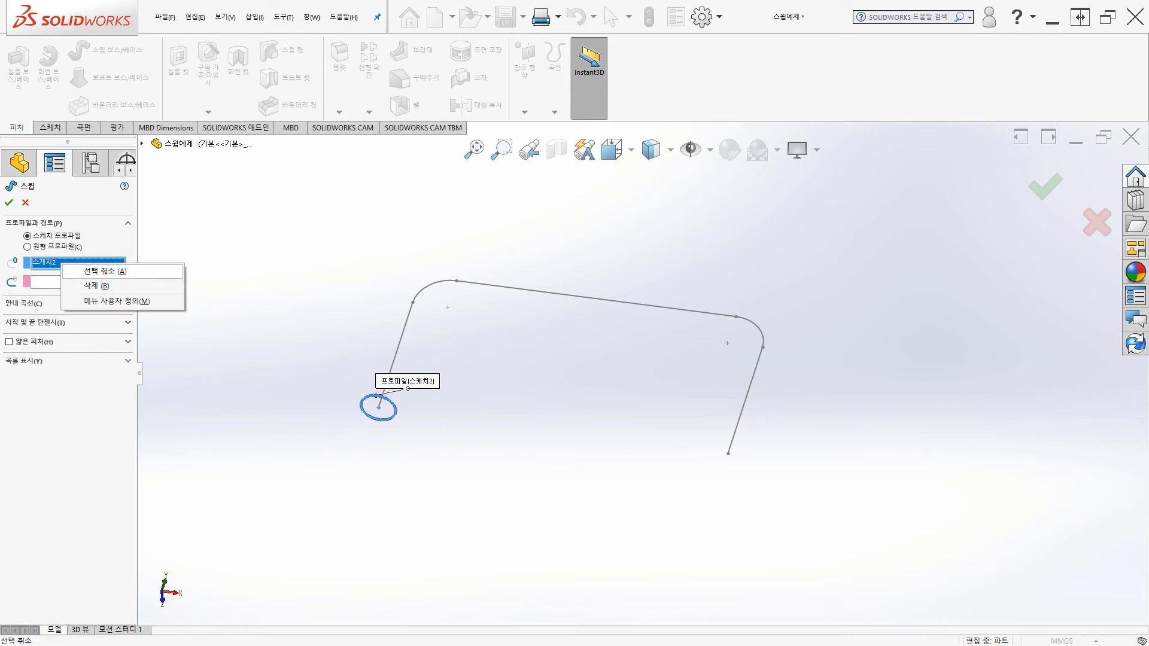
left_click(90, 285)
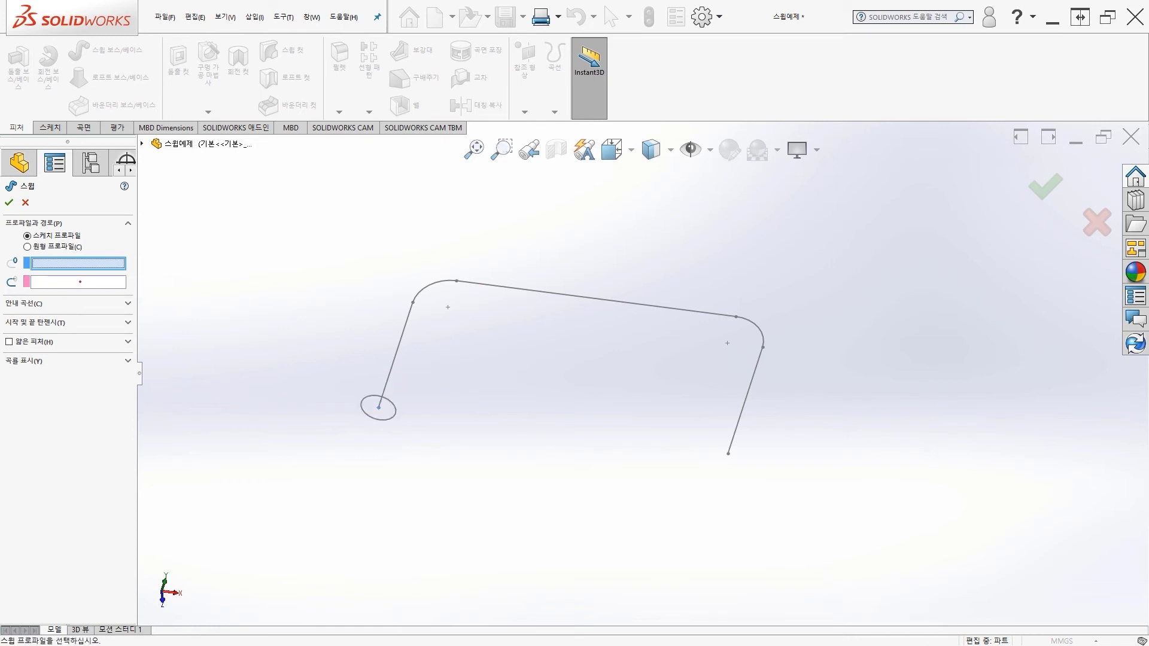
Sweep the circle sketch as the profile along the filleted U-shaped path sketch to create the solid.
left_click(79, 282)
left_click(80, 265)
left_click(365, 412)
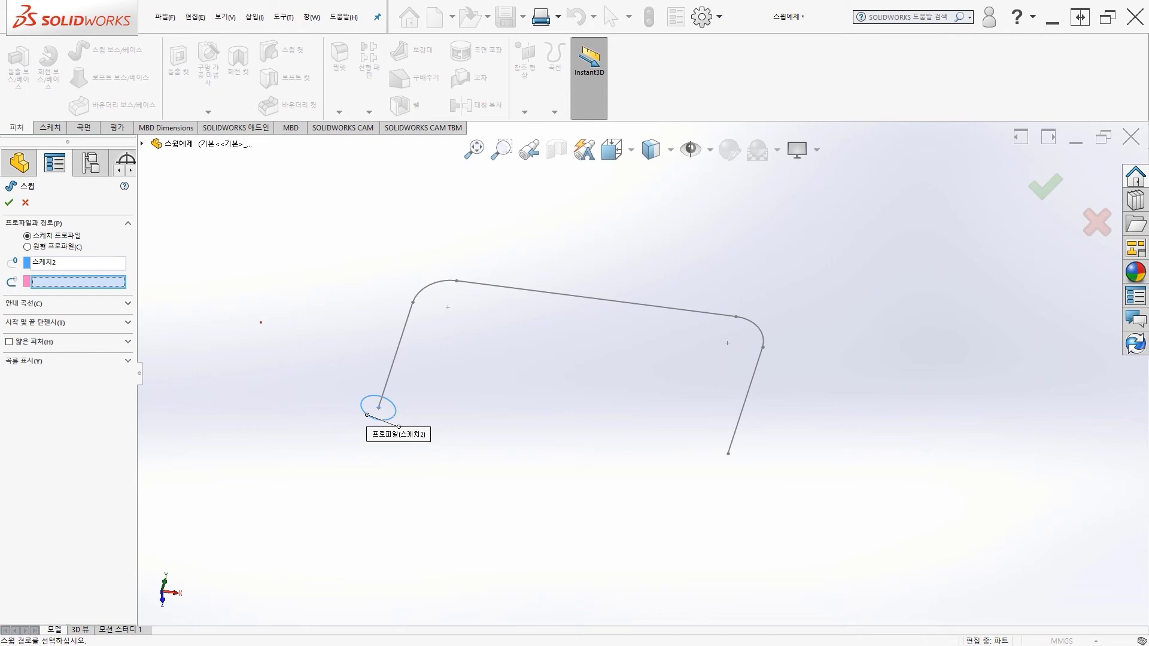
left_click(389, 376)
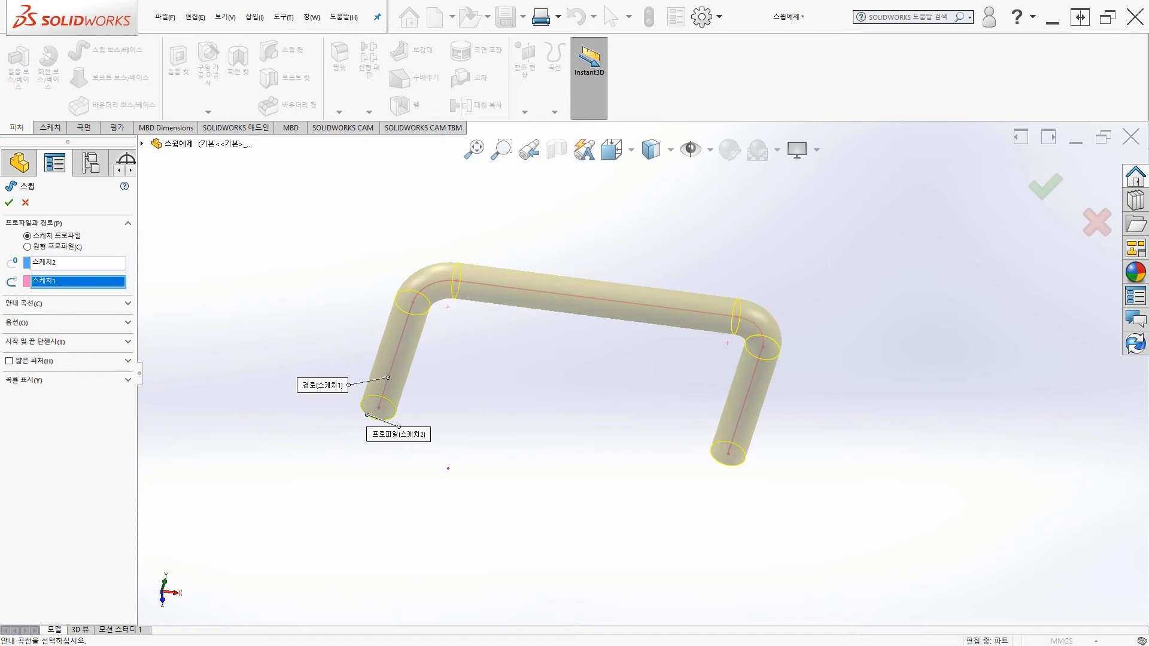
middle_click_drag(447, 472, 492, 318)
middle_click_drag(513, 423, 475, 469)
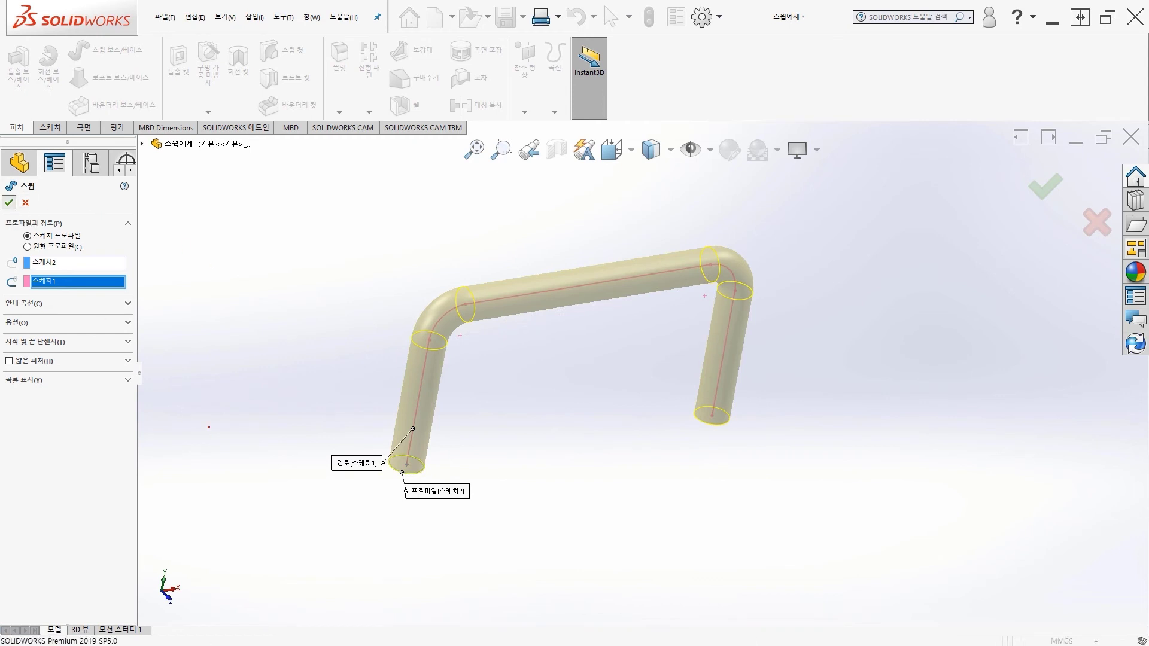
key("Return")
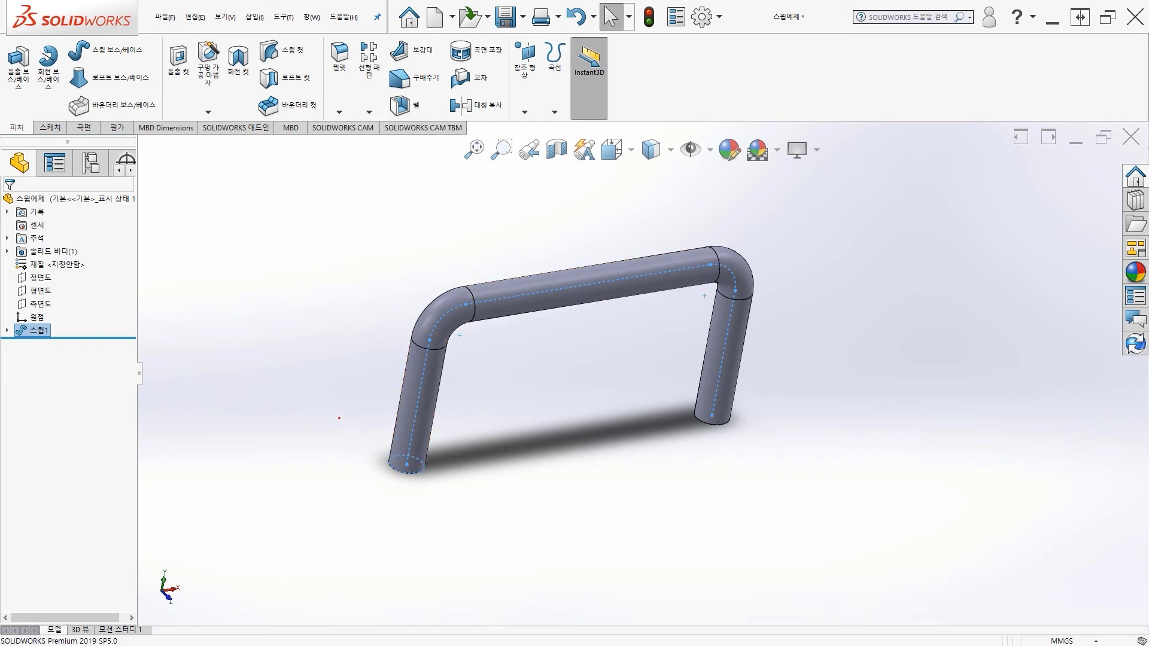
left_click(334, 406)
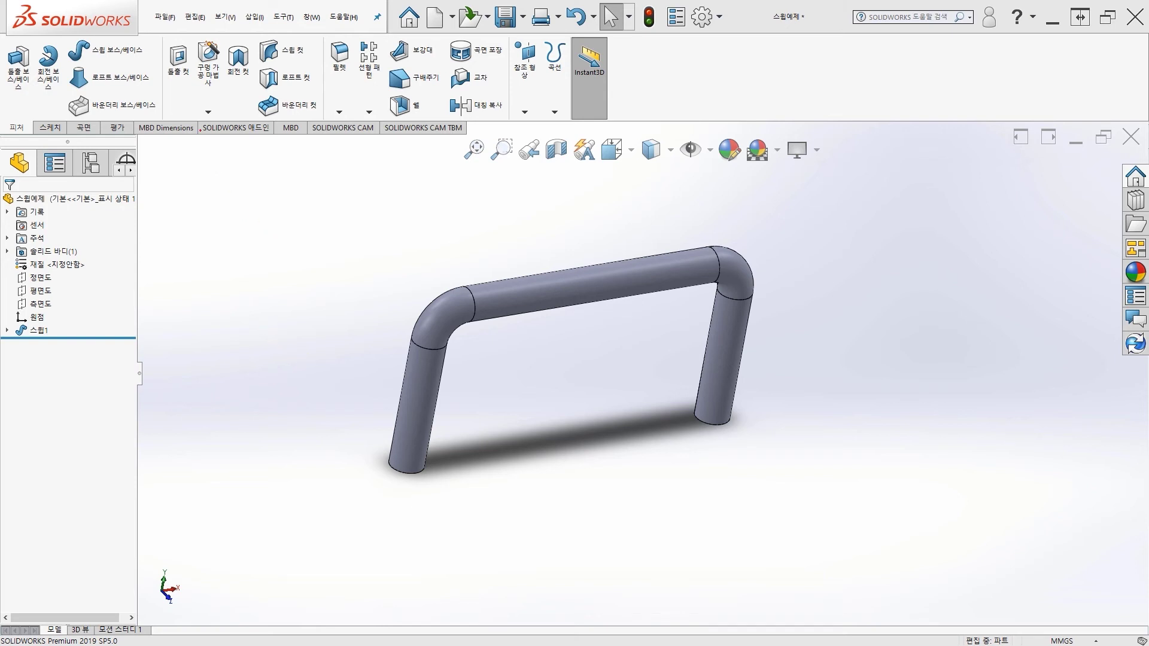
Create a new part document and start a sketch on its front plane (정면도).
left_click(435, 17)
left_click(380, 123)
left_click(605, 361)
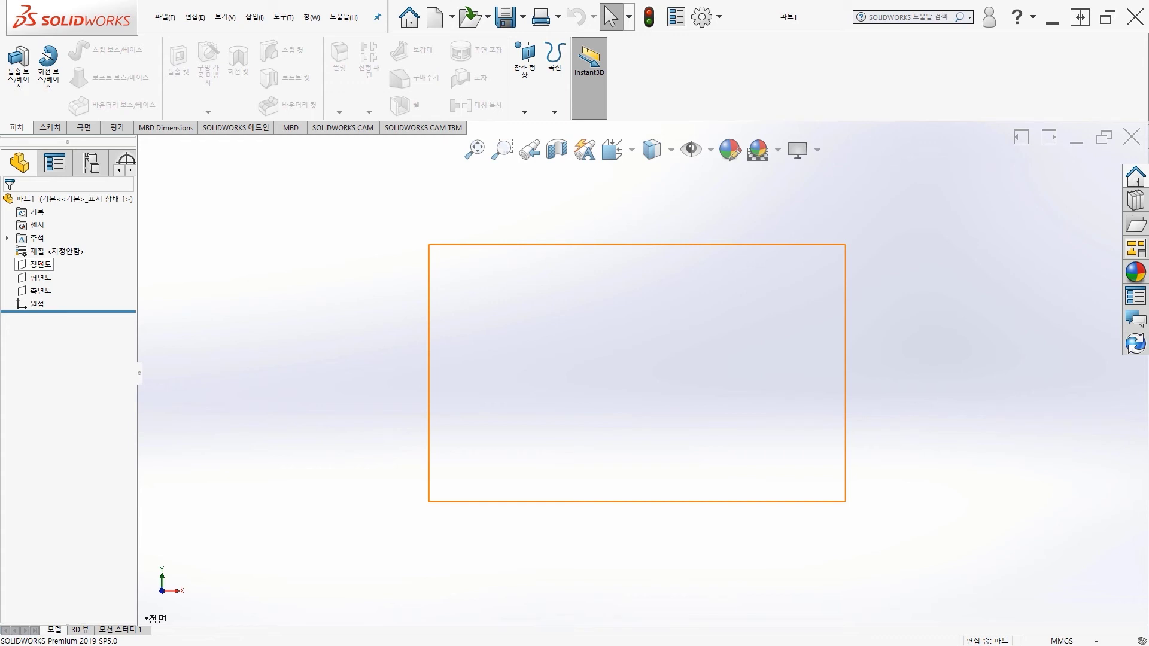
left_click(41, 264)
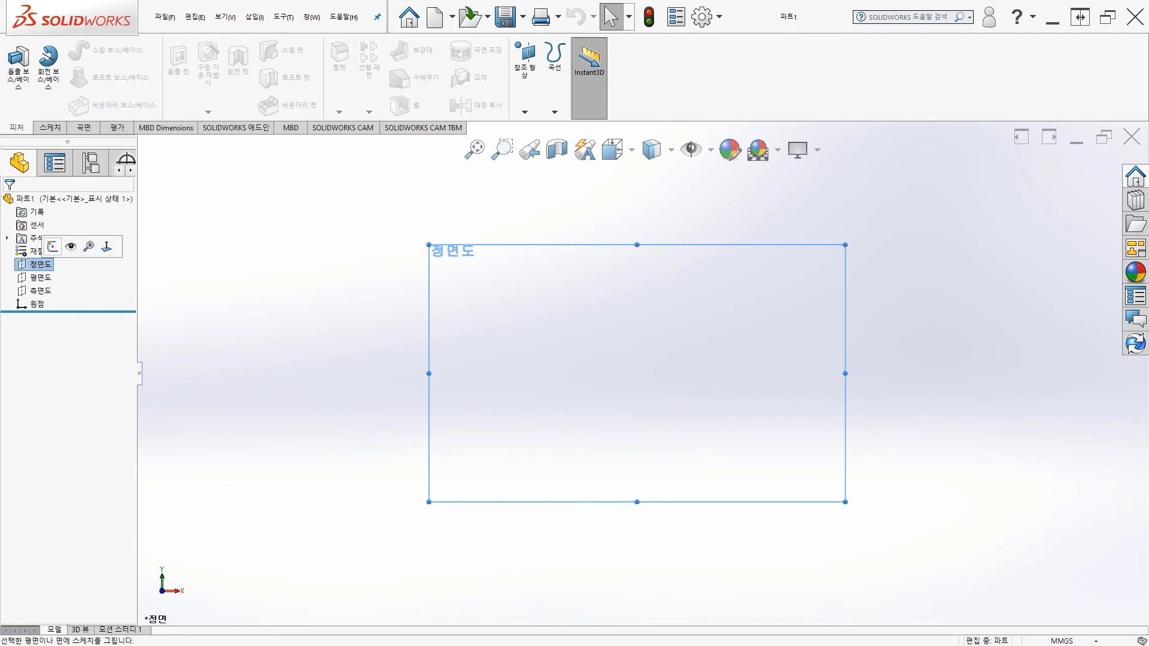
left_click(53, 246)
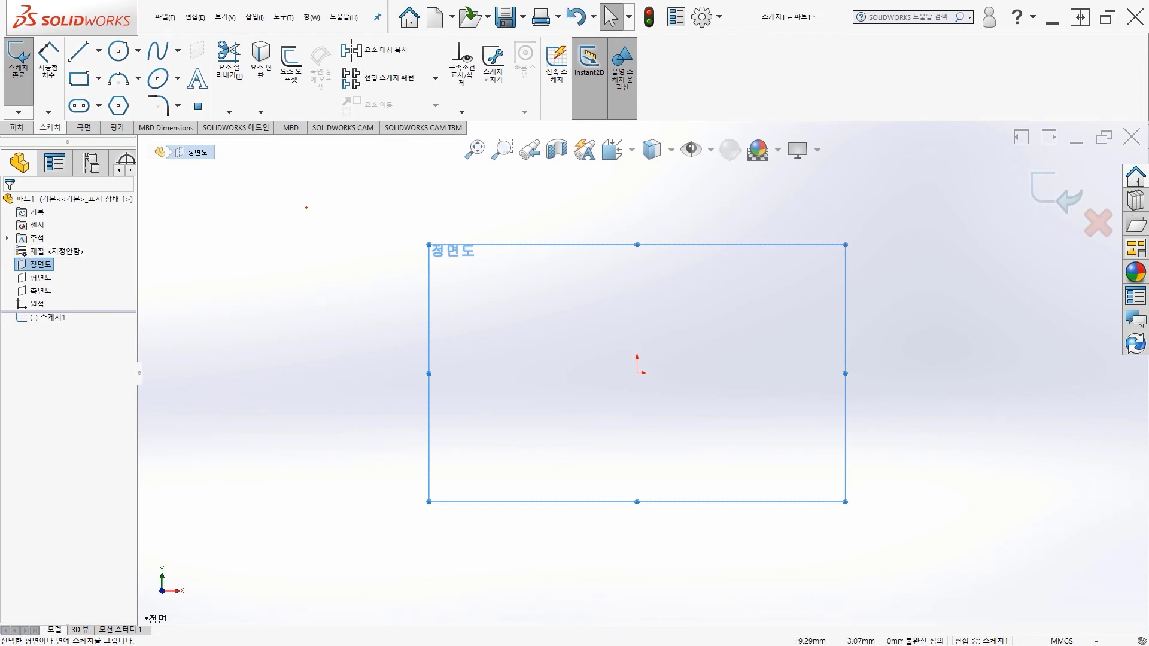
Sketch a horizontal line about 74 mm long to the right from the origin, followed by a vertical line about 15 mm downward.
left_click(79, 52)
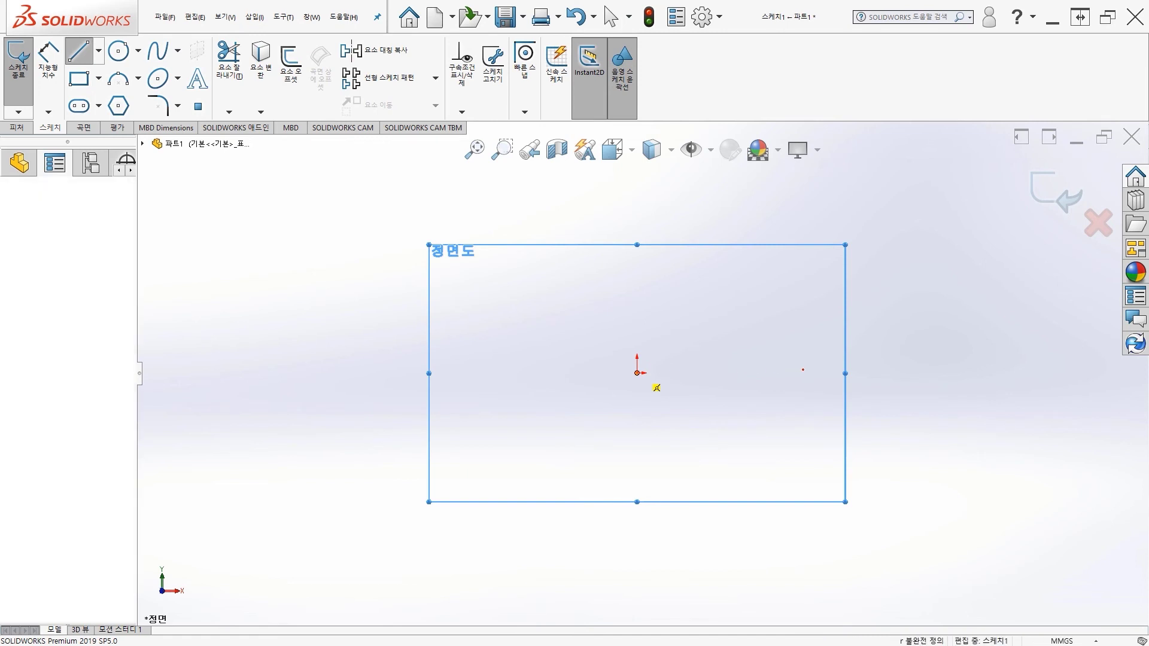
left_click(638, 373)
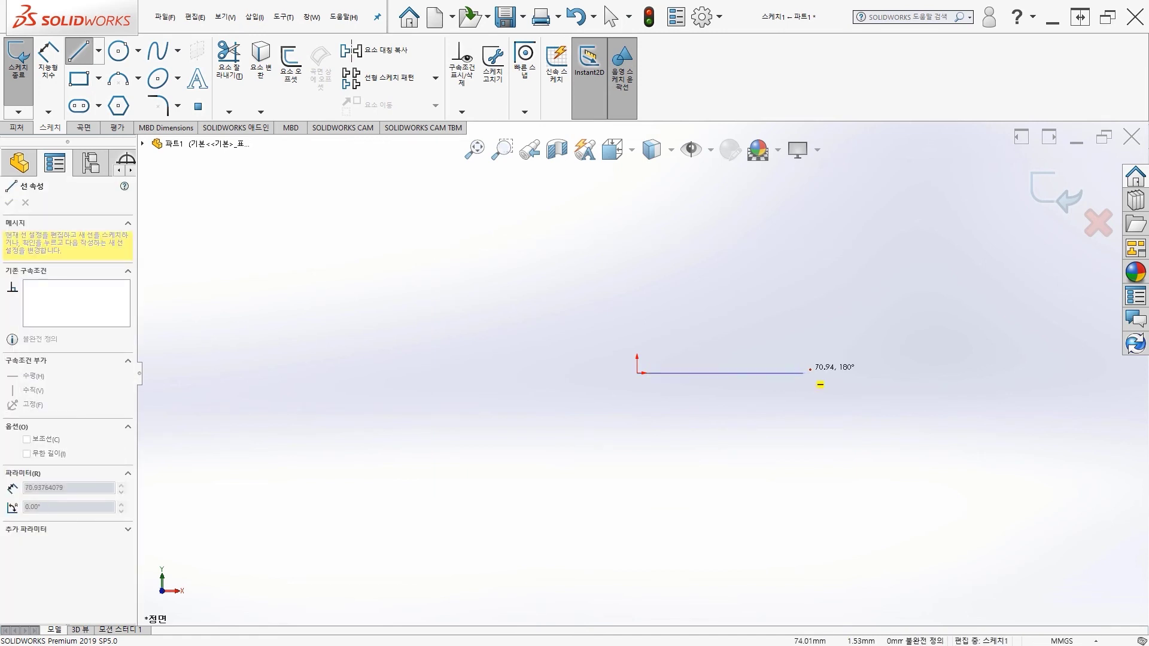
left_click(810, 373)
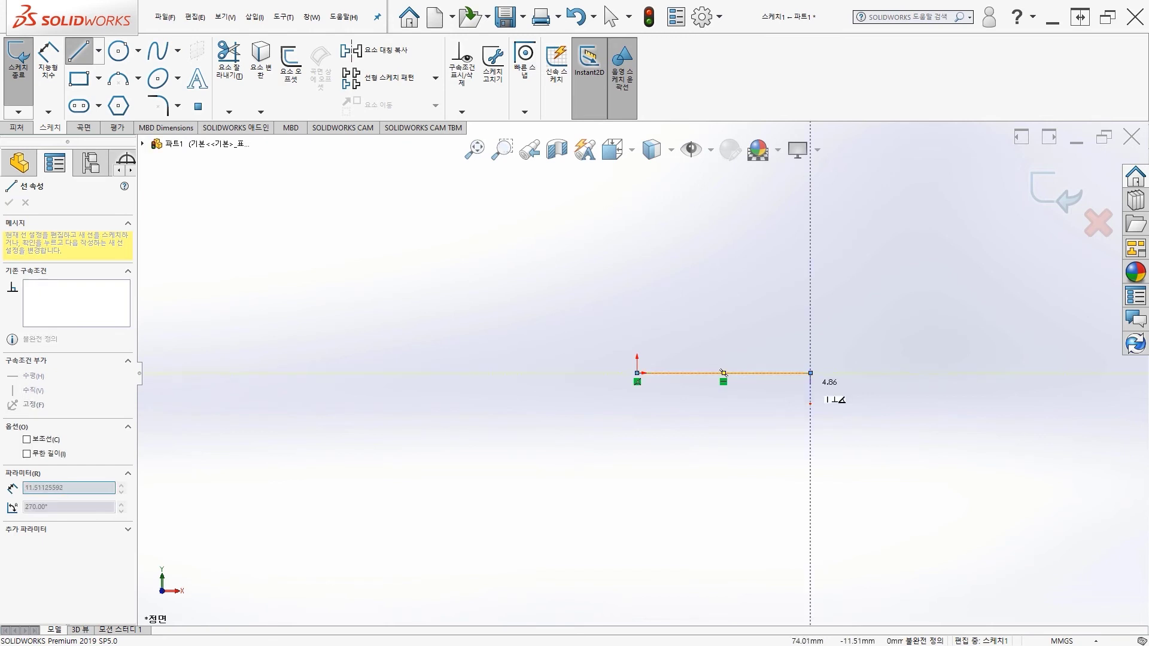
double_click(810, 408)
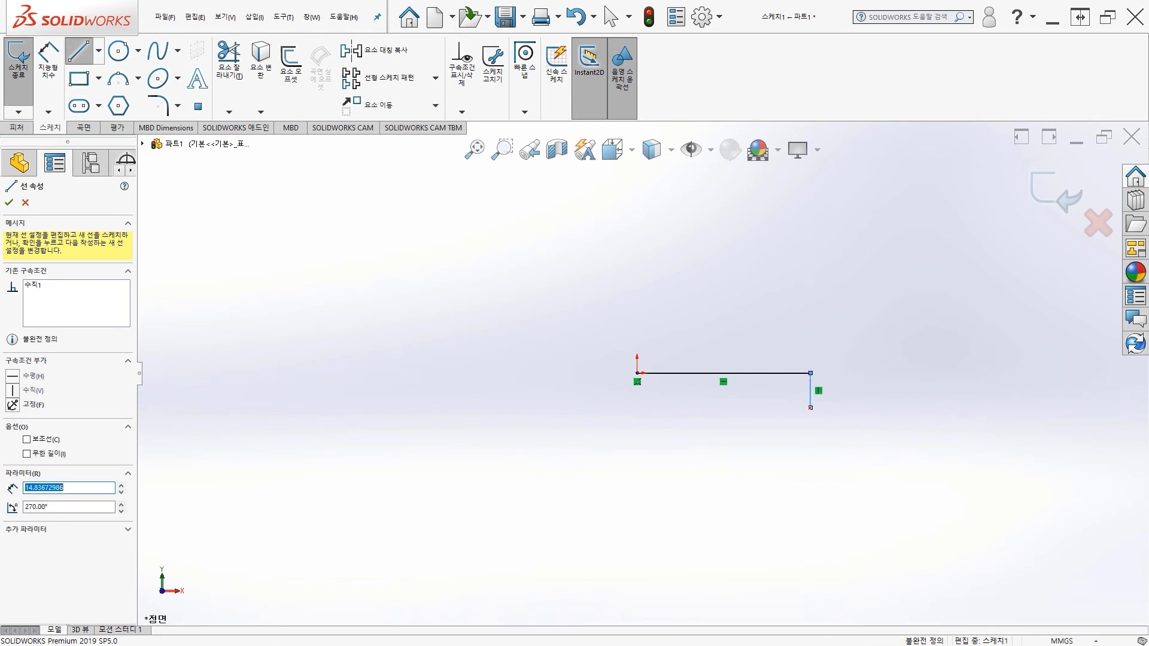
left_click(810, 408)
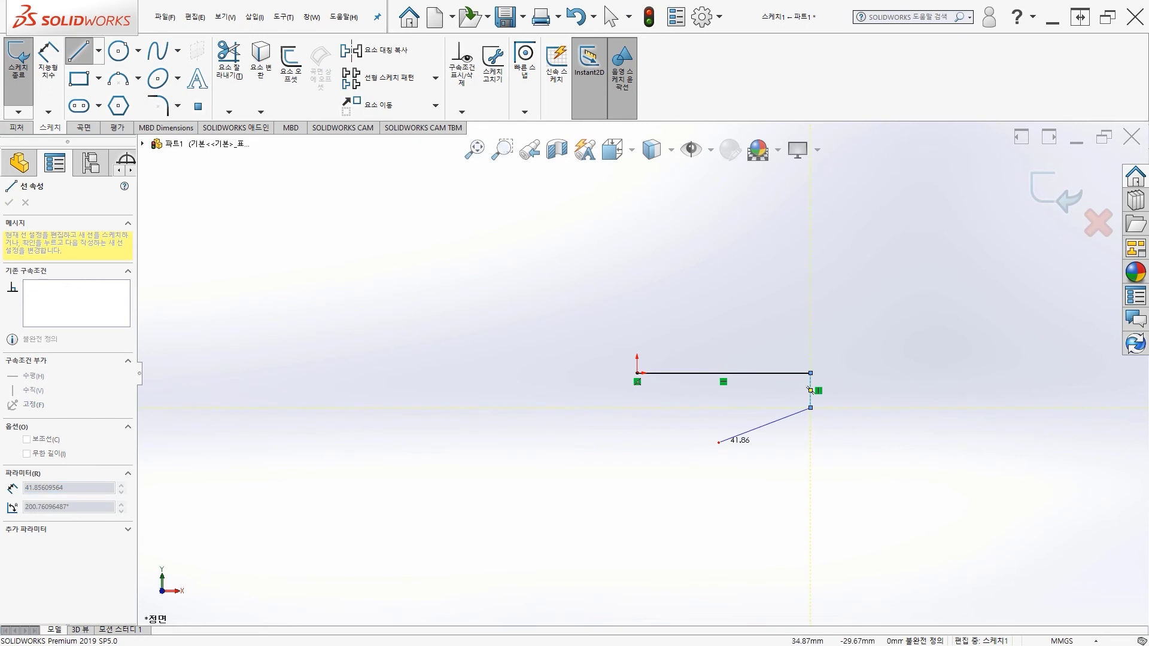
double_click(713, 444)
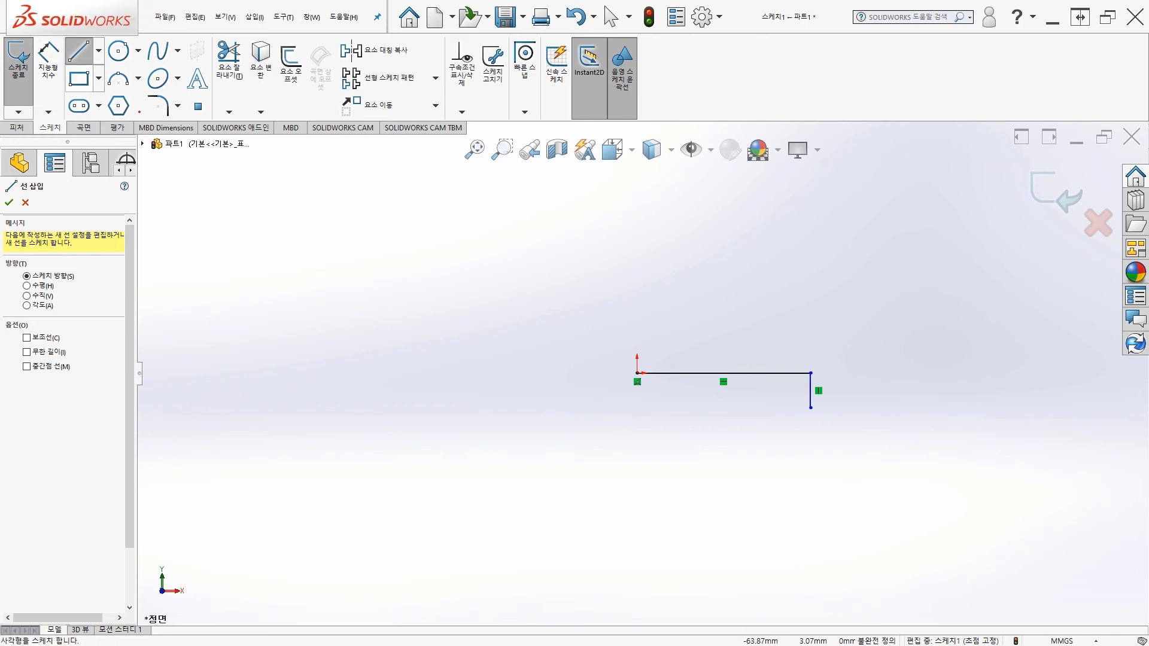
Round the corner between the horizontal and vertical lines with a 10 mm sketch fillet.
left_click(158, 106)
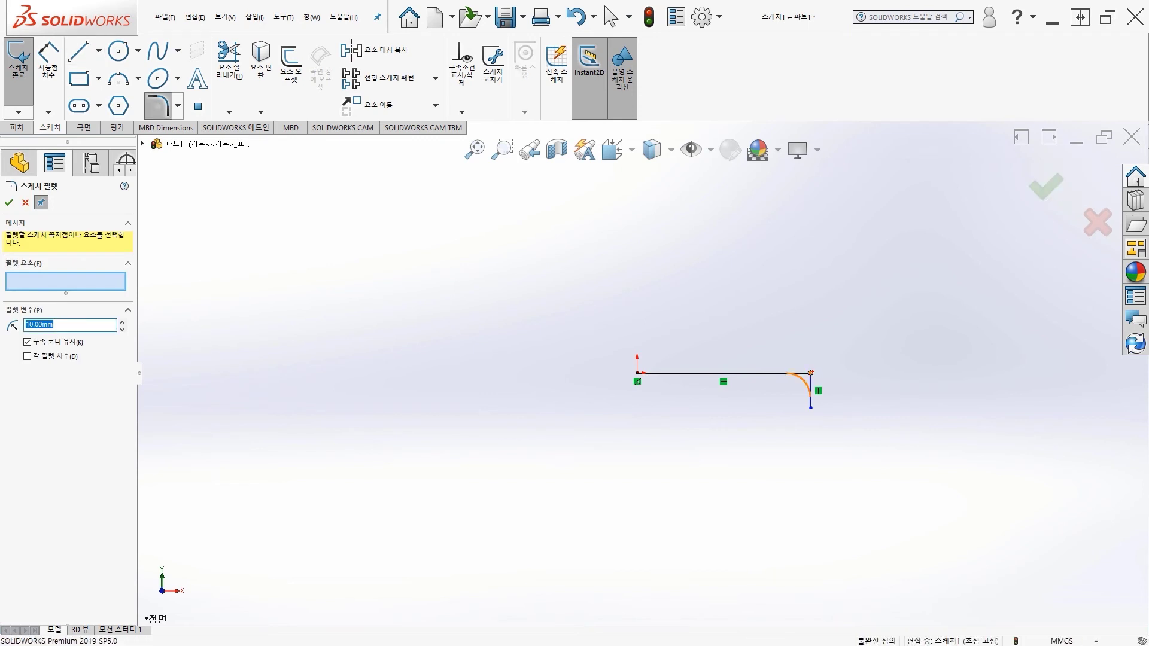
left_click(811, 373)
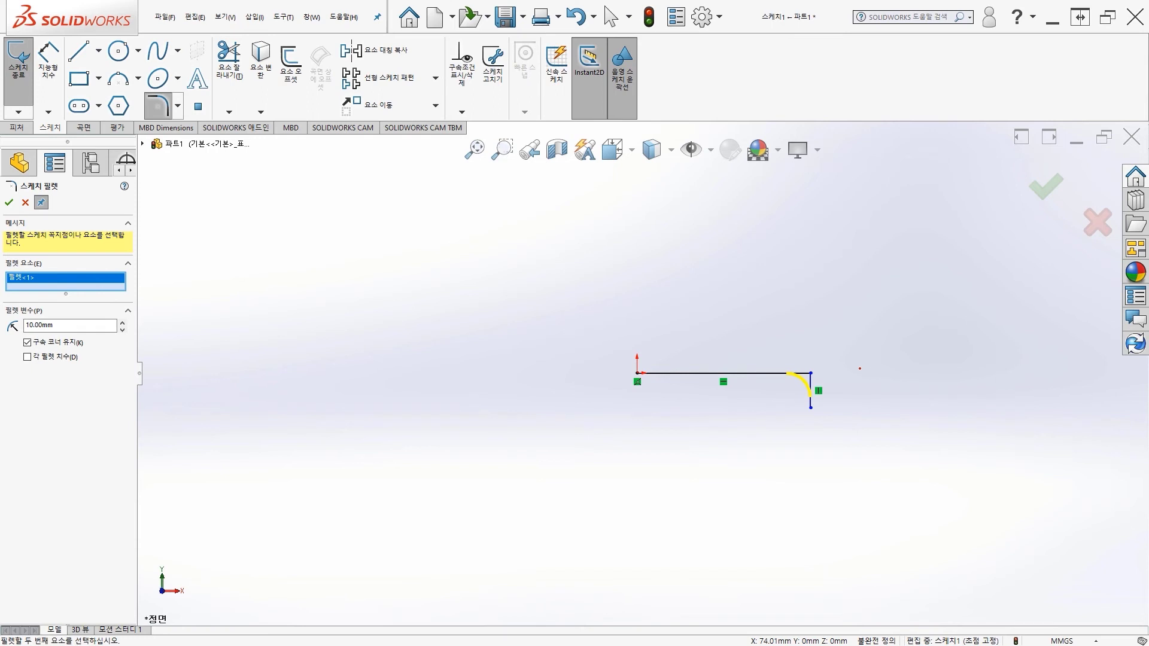
left_click(9, 202)
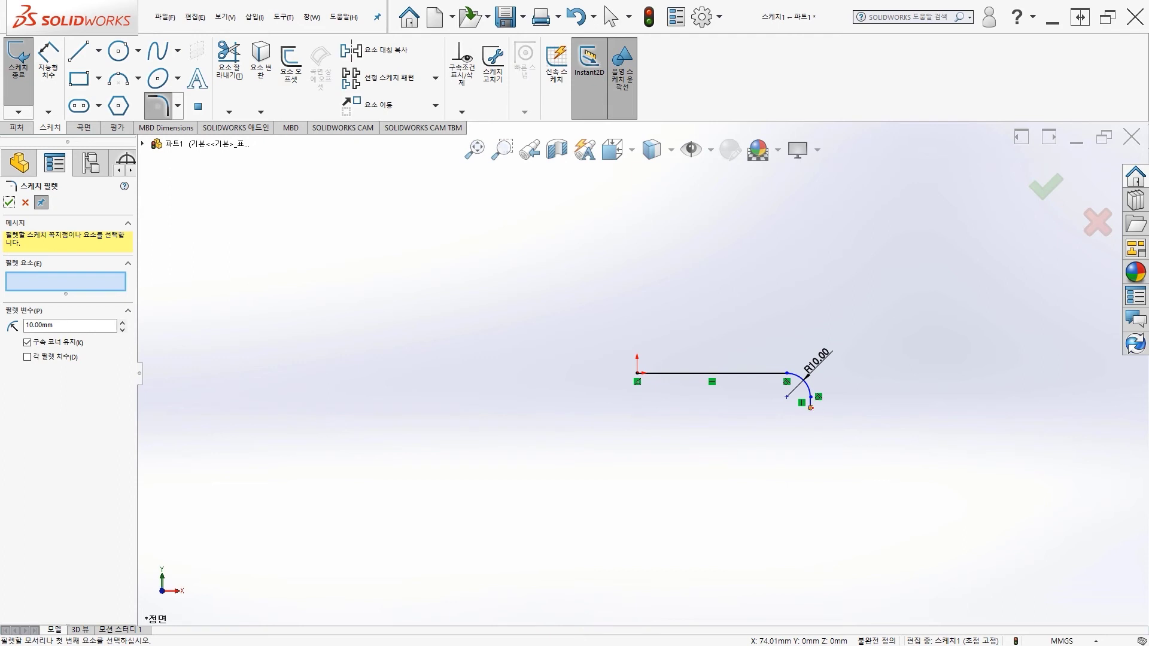
Dimension the horizontal distance from the origin to the path's short vertical line as 110 mm.
left_click(50, 67)
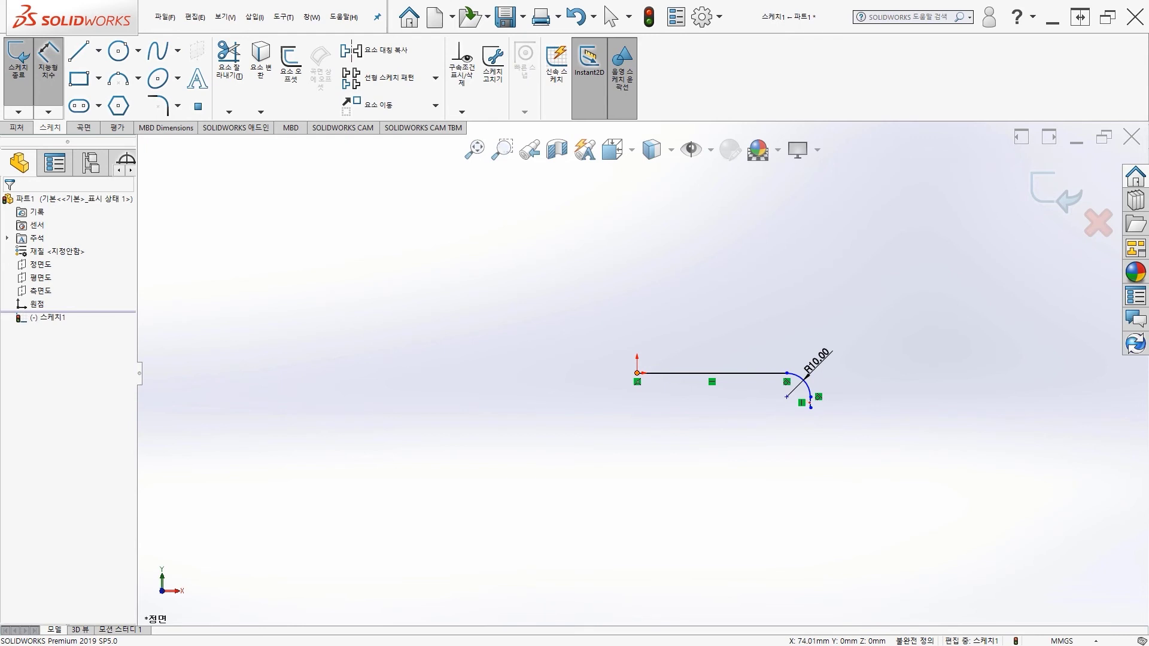
left_click(637, 373)
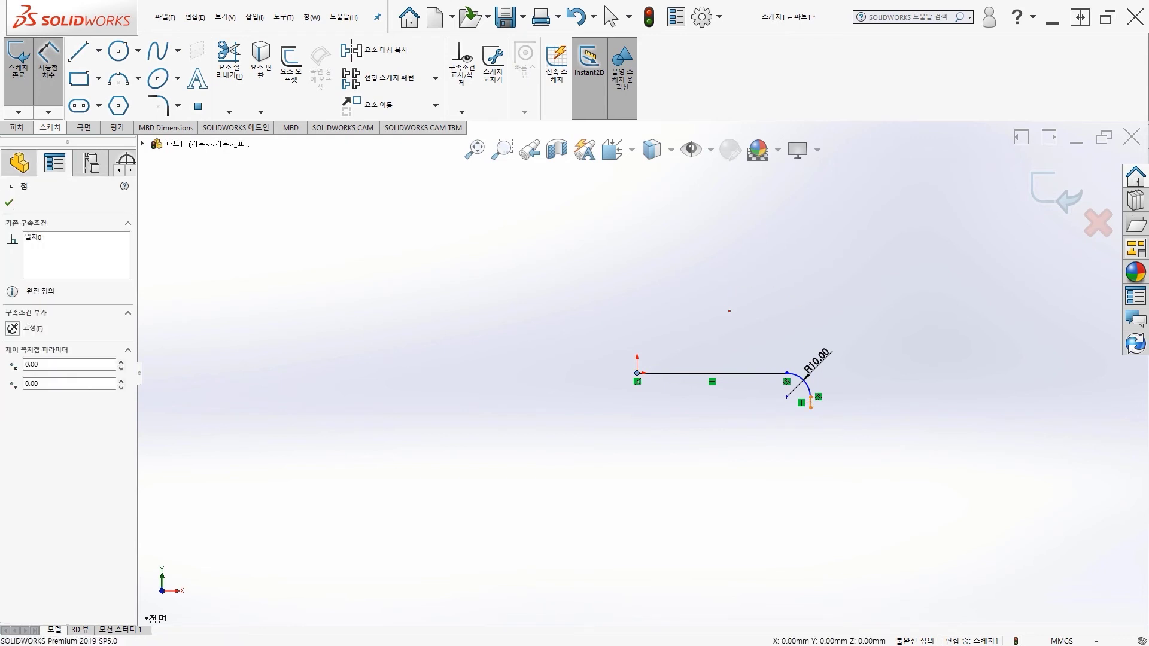
left_click(810, 401)
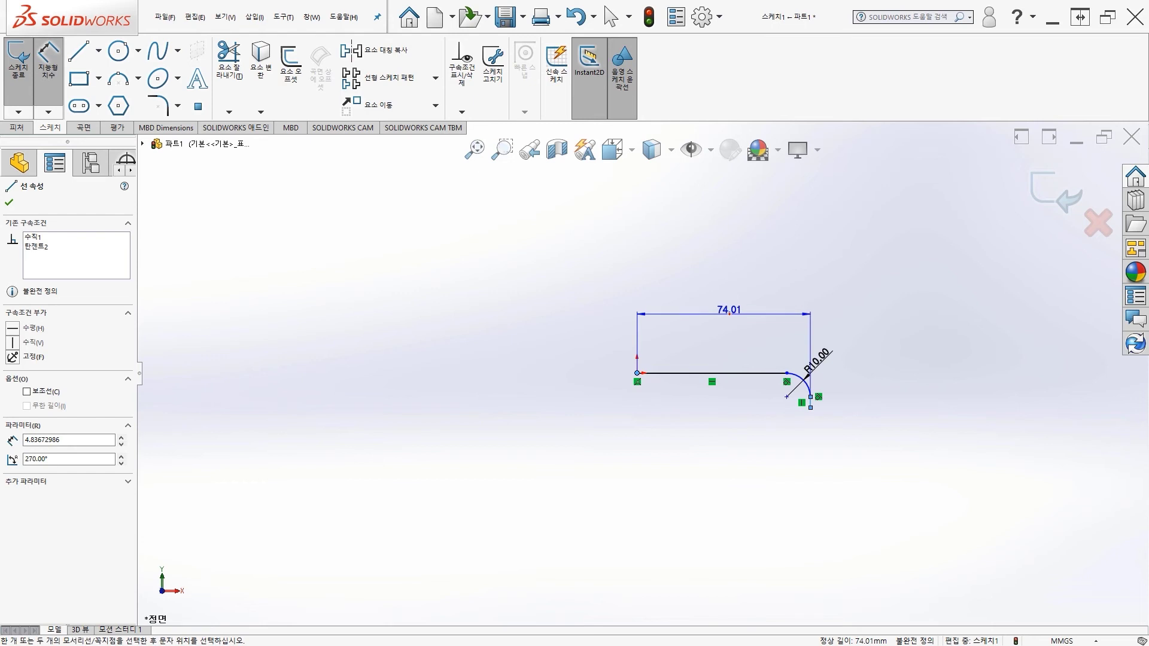
key("Escape")
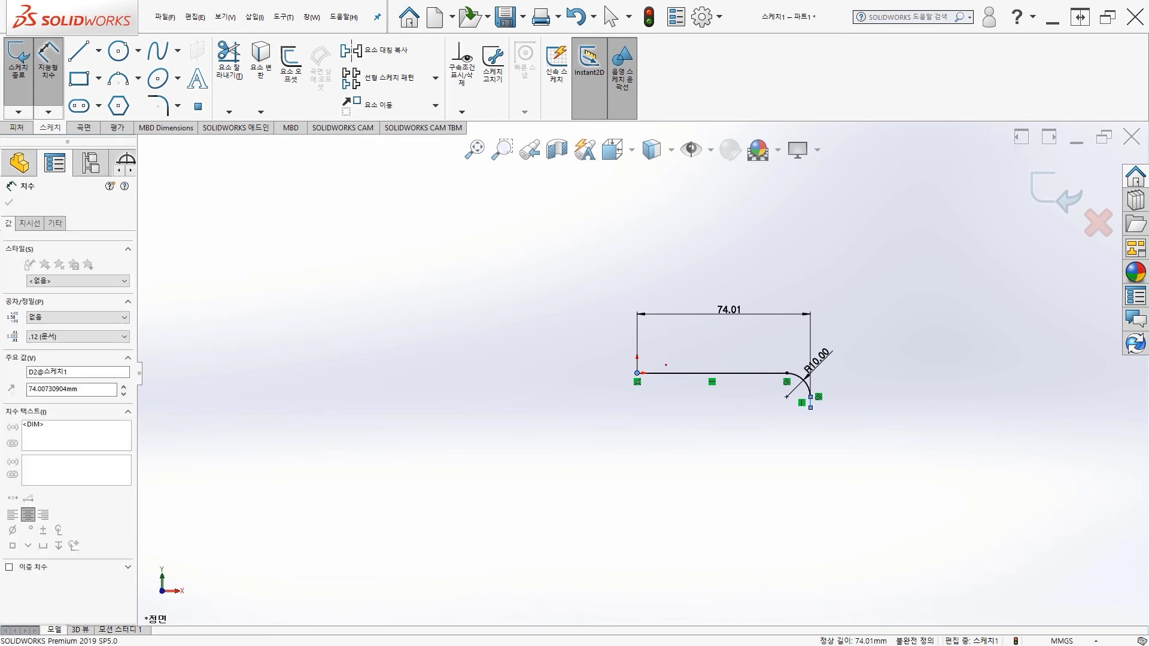
type("110")
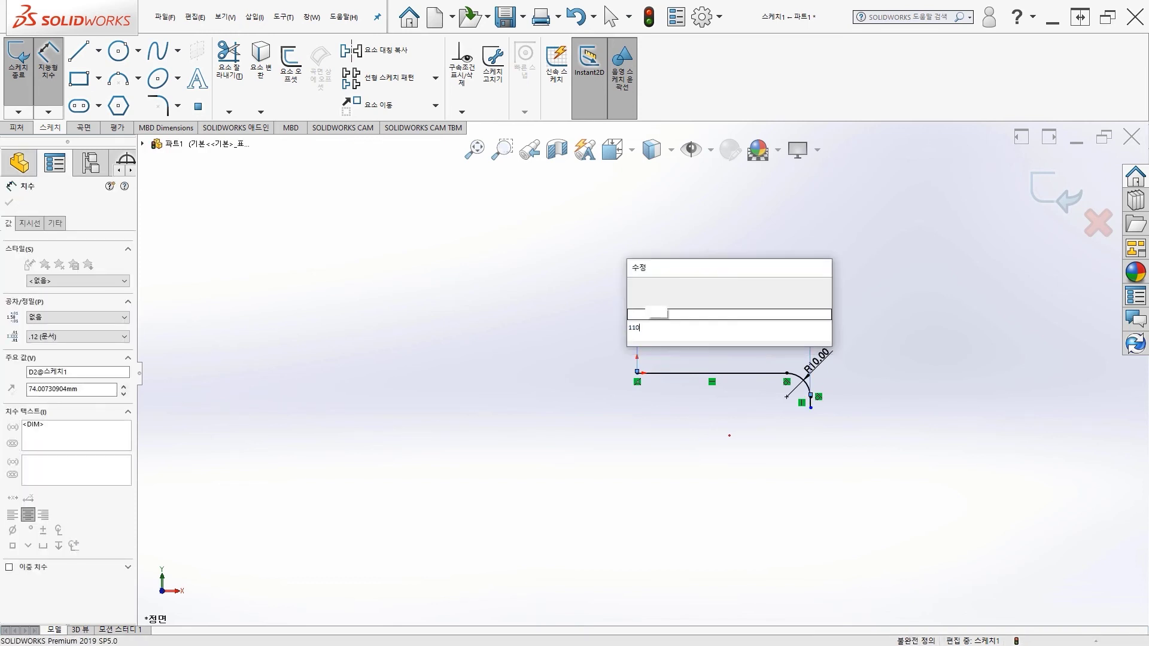
key("Escape")
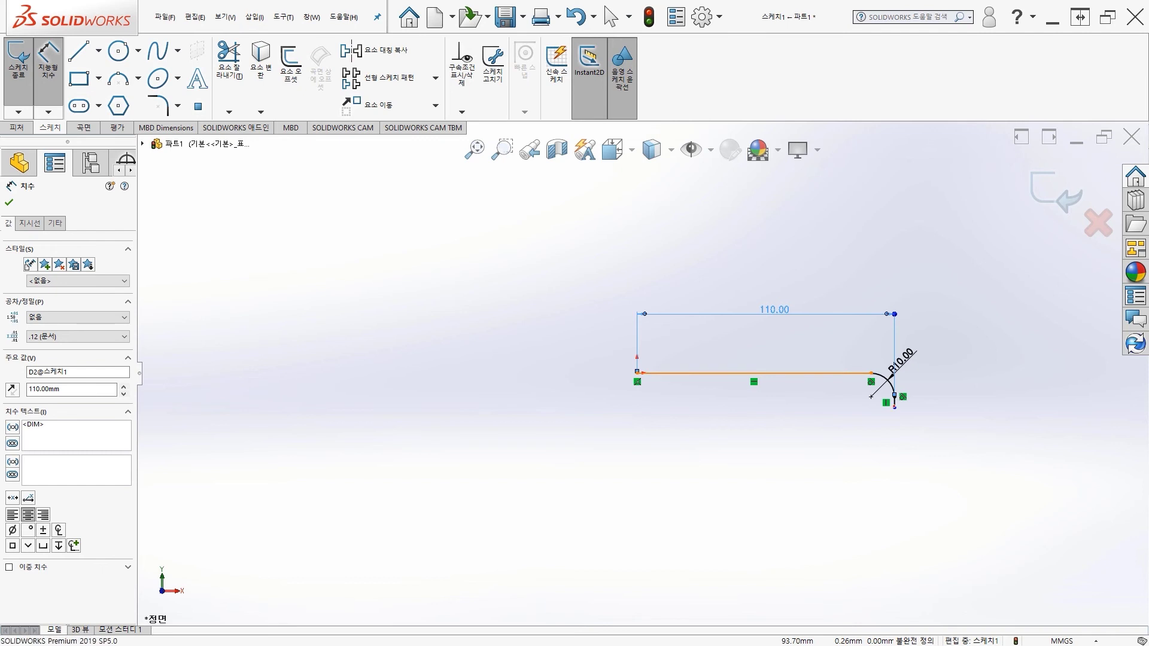
Dimension the vertical distance from the horizontal line to the vertical line's lower endpoint as 30 mm.
left_click(856, 373)
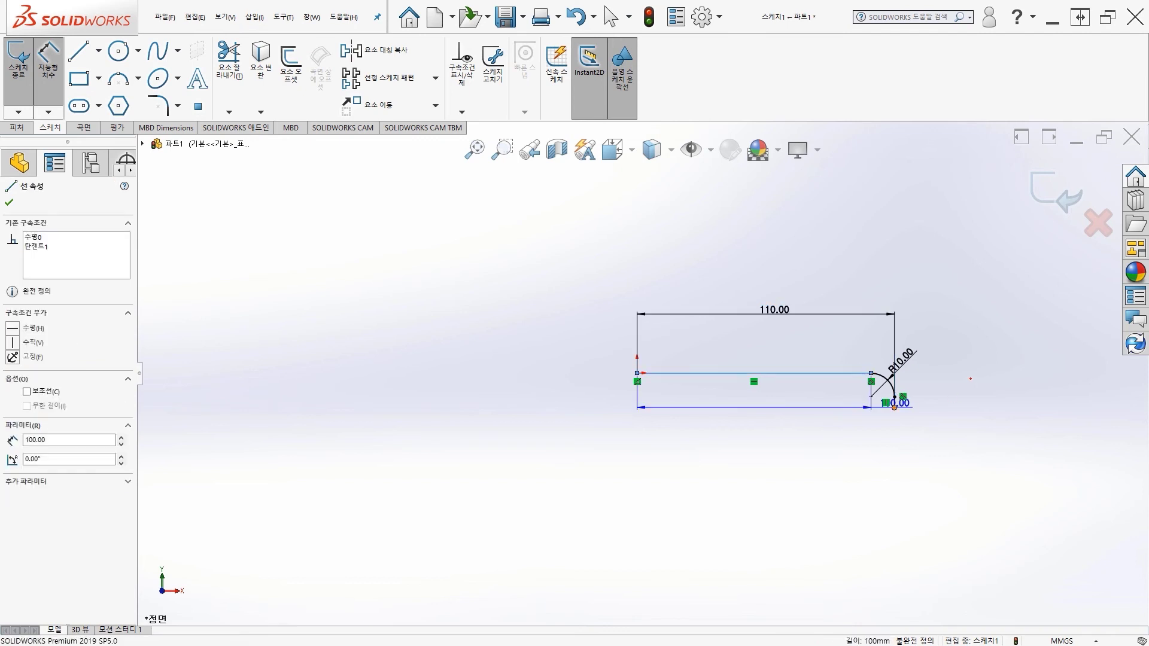
left_click(894, 406)
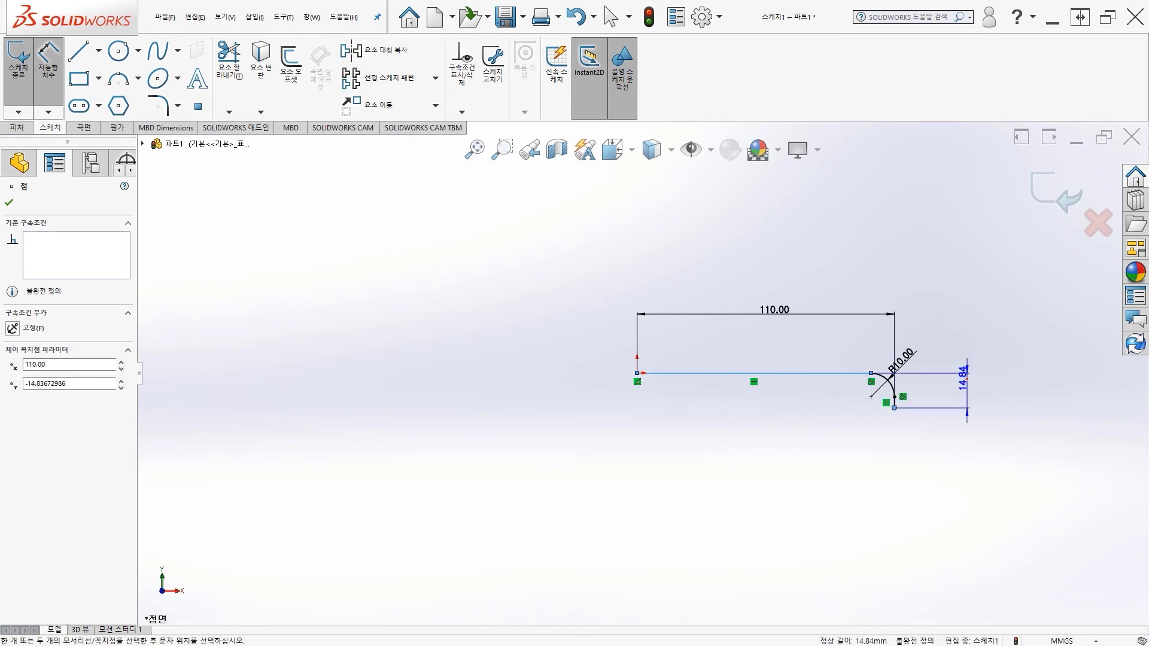
left_click(964, 386)
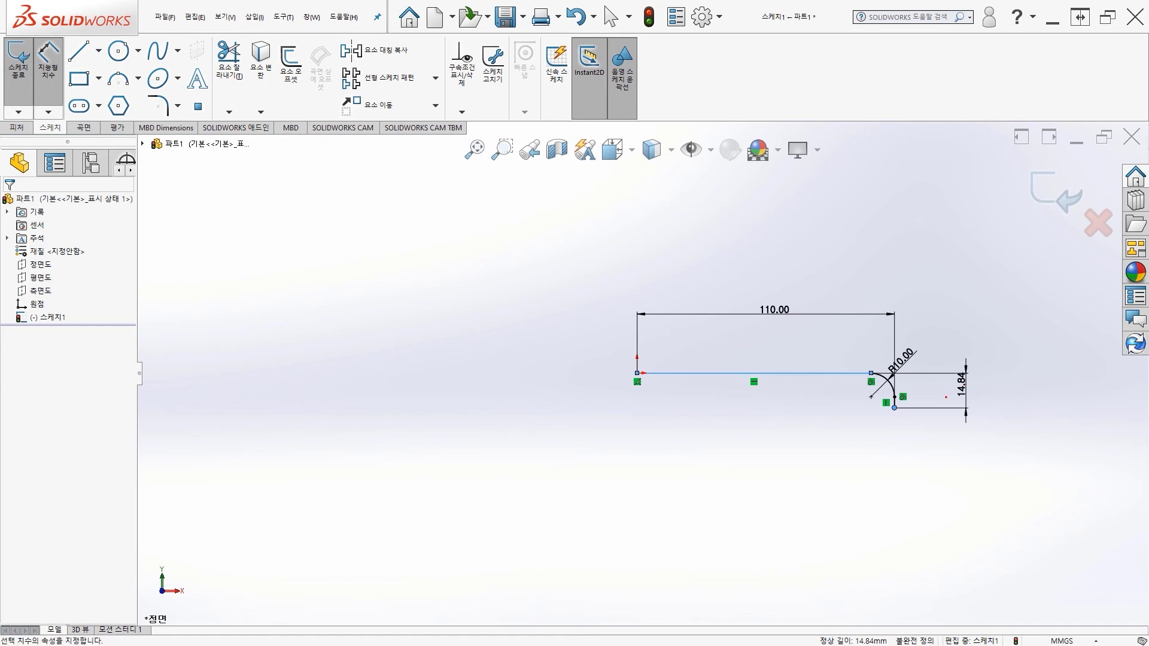
type("80")
key("Return")
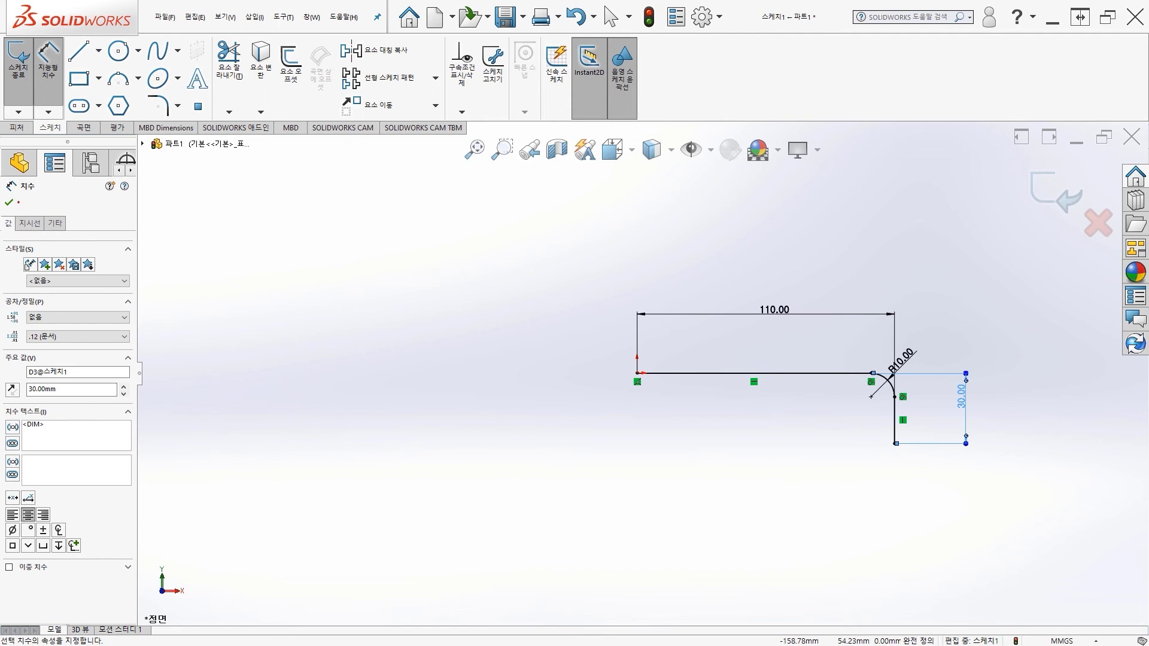
left_click(11, 202)
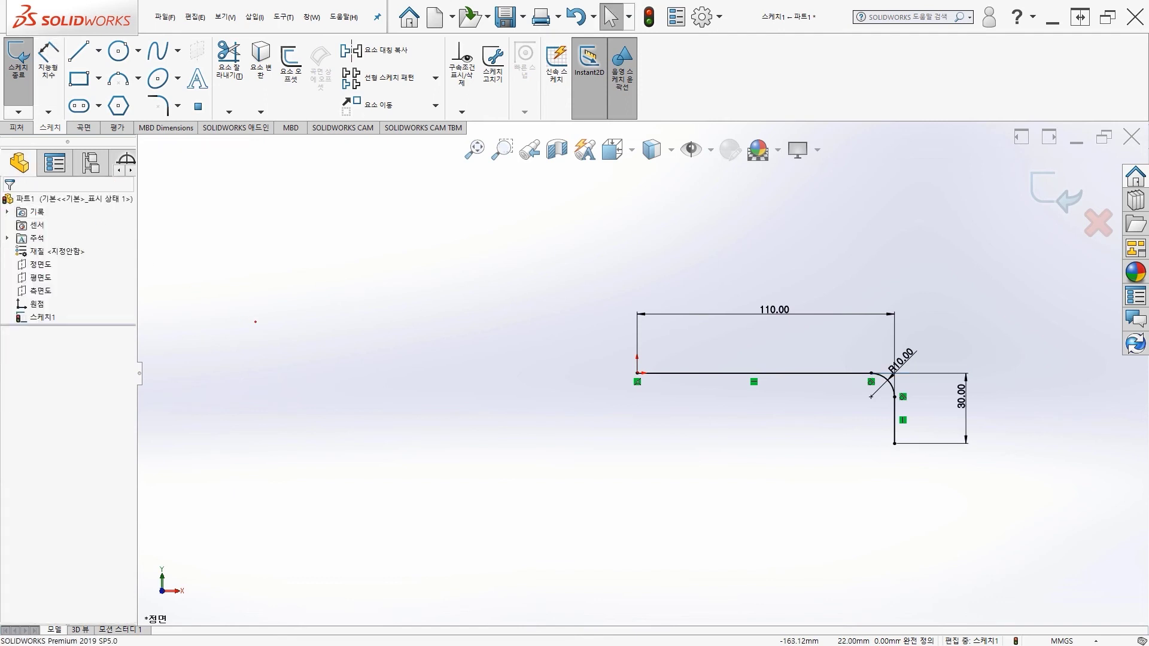
Exit the finished path sketch and start a new sketch on the side plane (측면도).
middle_click_drag(752, 390, 491, 365, "ctrl")
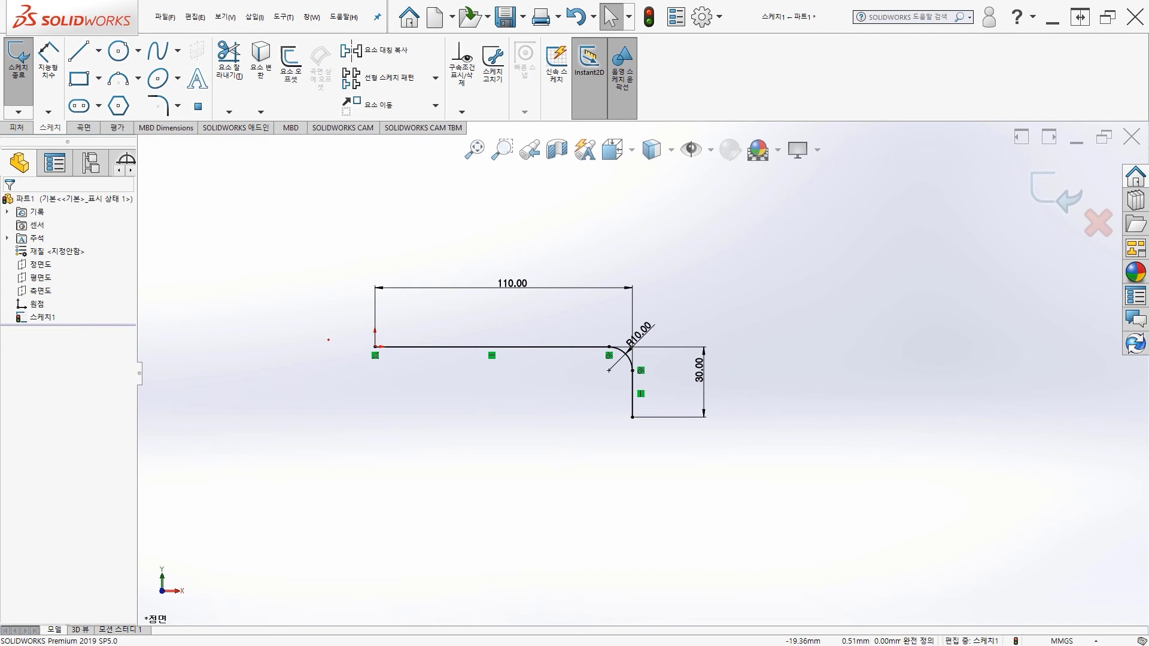
mouse_move(330, 345)
middle_mouse_down()
mouse_move(333, 334)
mouse_move(350, 351)
mouse_move(328, 343)
mouse_move(342, 355)
middle_mouse_up()
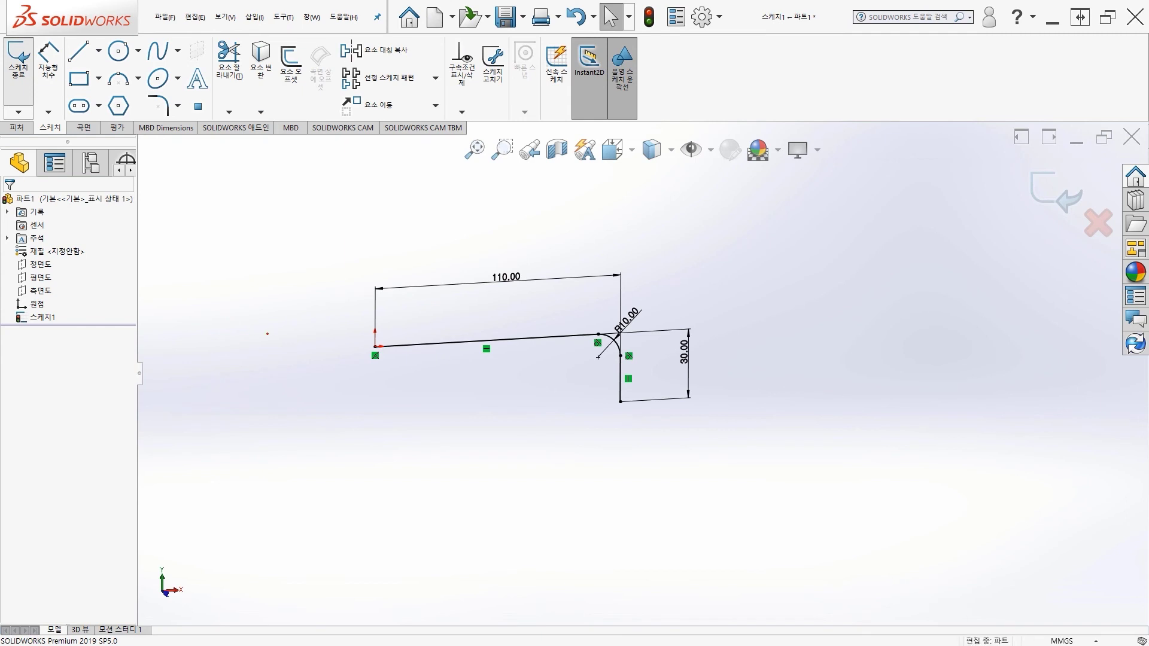
left_click(18, 67)
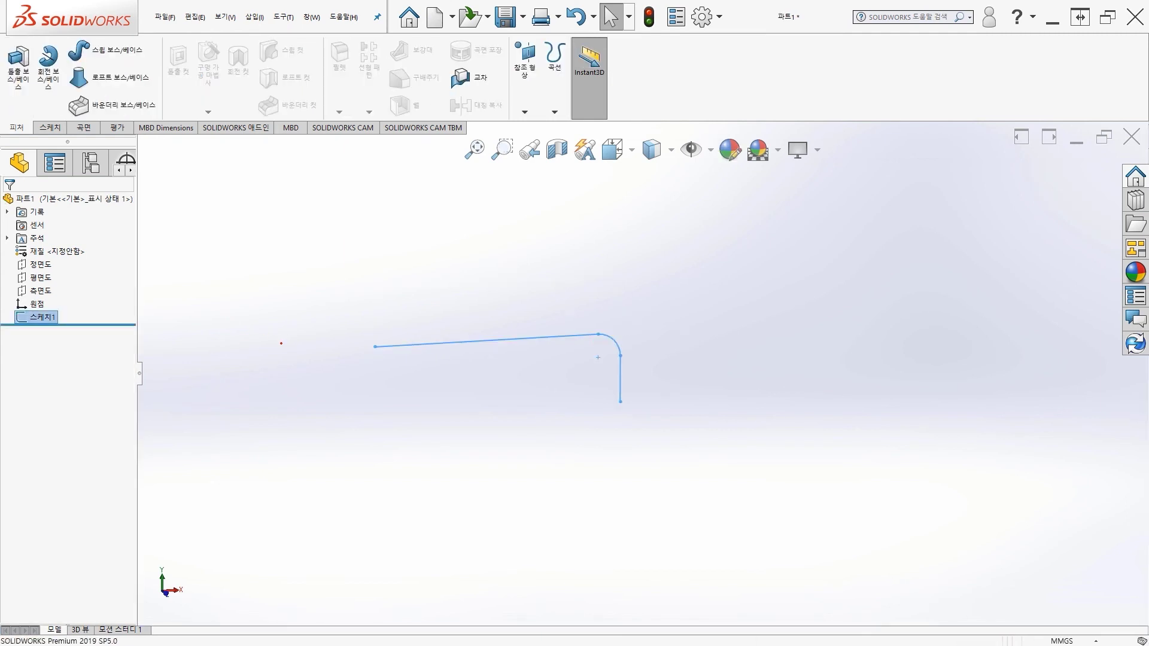
middle_click_drag(515, 359, 547, 383)
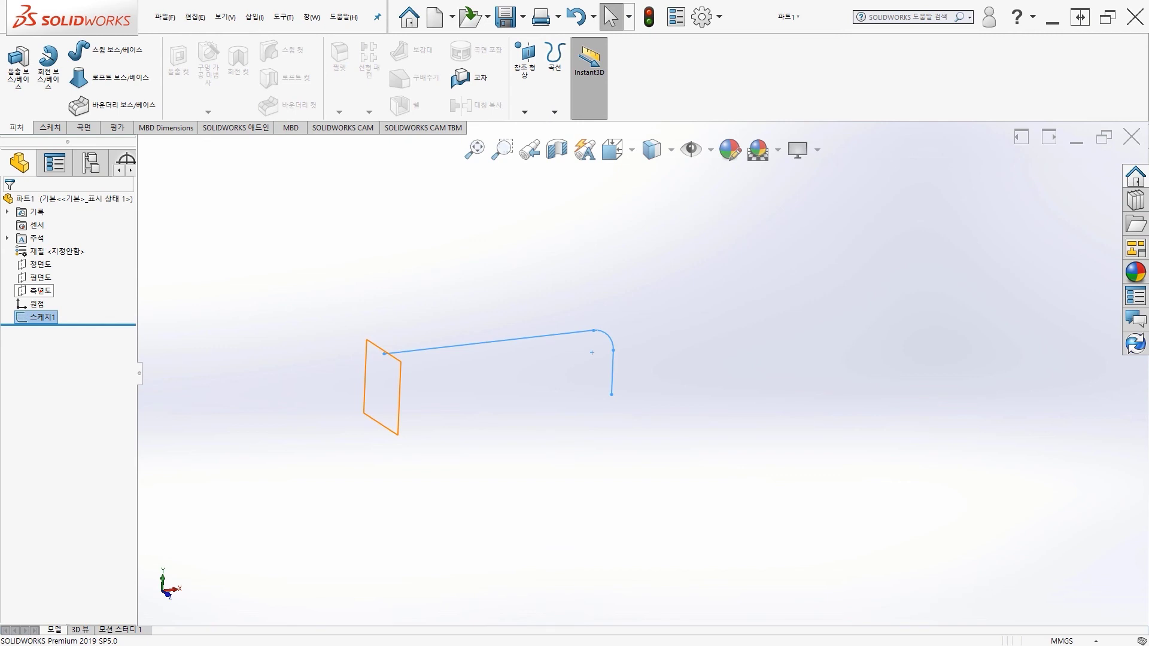
left_click(41, 291)
mouse_move(427, 447)
middle_mouse_down()
mouse_move(398, 428)
mouse_move(515, 422)
mouse_move(349, 418)
mouse_move(462, 422)
middle_mouse_up()
middle_click_drag(396, 419, 333, 411)
left_click(40, 290)
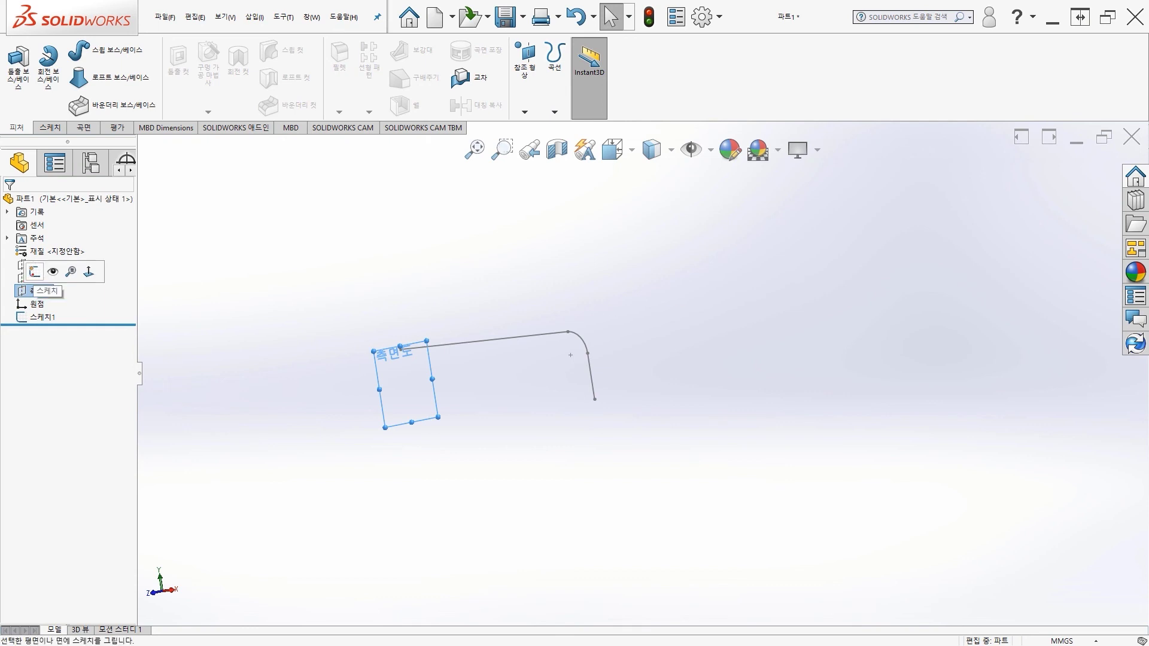
left_click(35, 271)
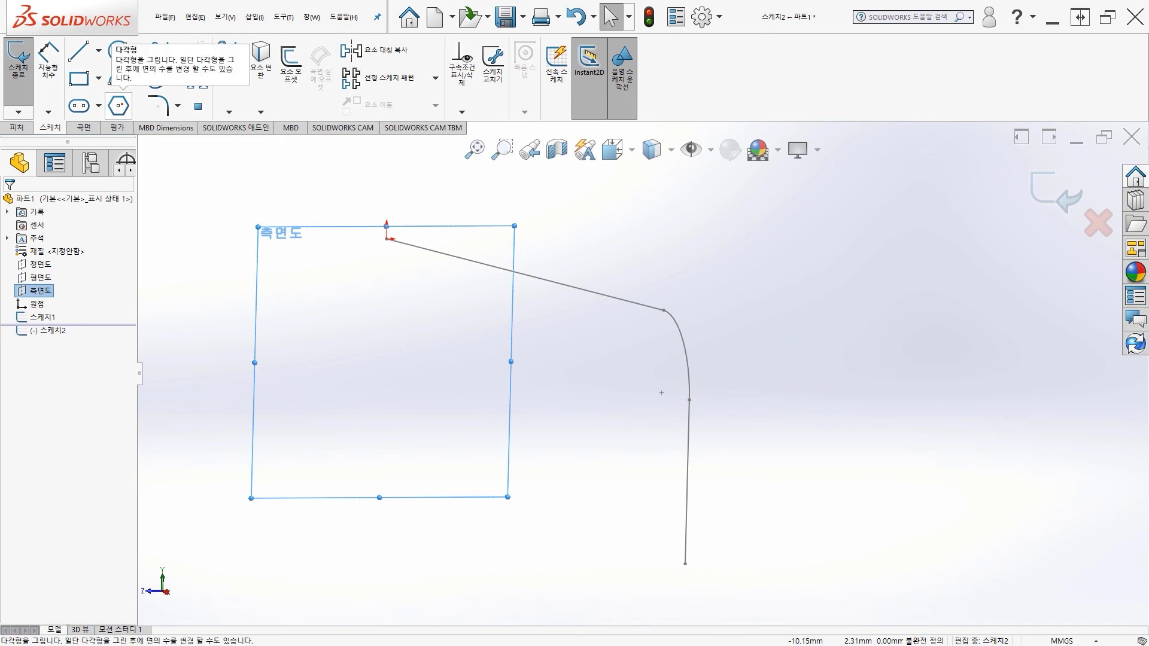
Sketch a six-sided polygon with an inscribed circle about 4.9 mm in diameter, offset beside and below the origin.
left_click(120, 107)
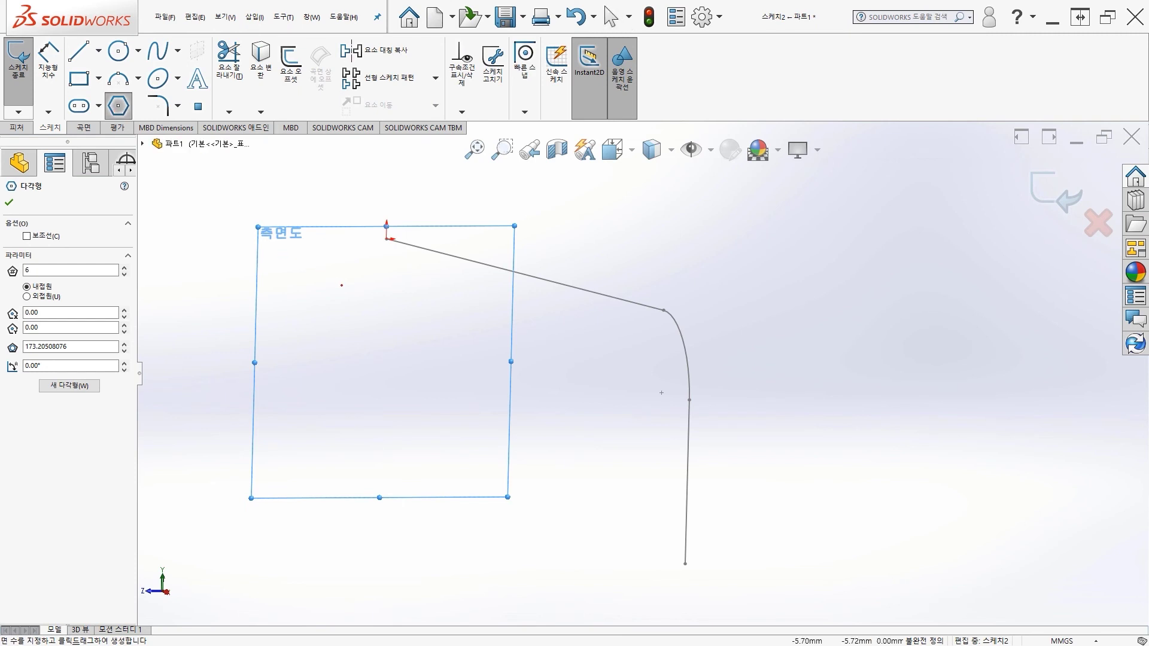
left_click(348, 261)
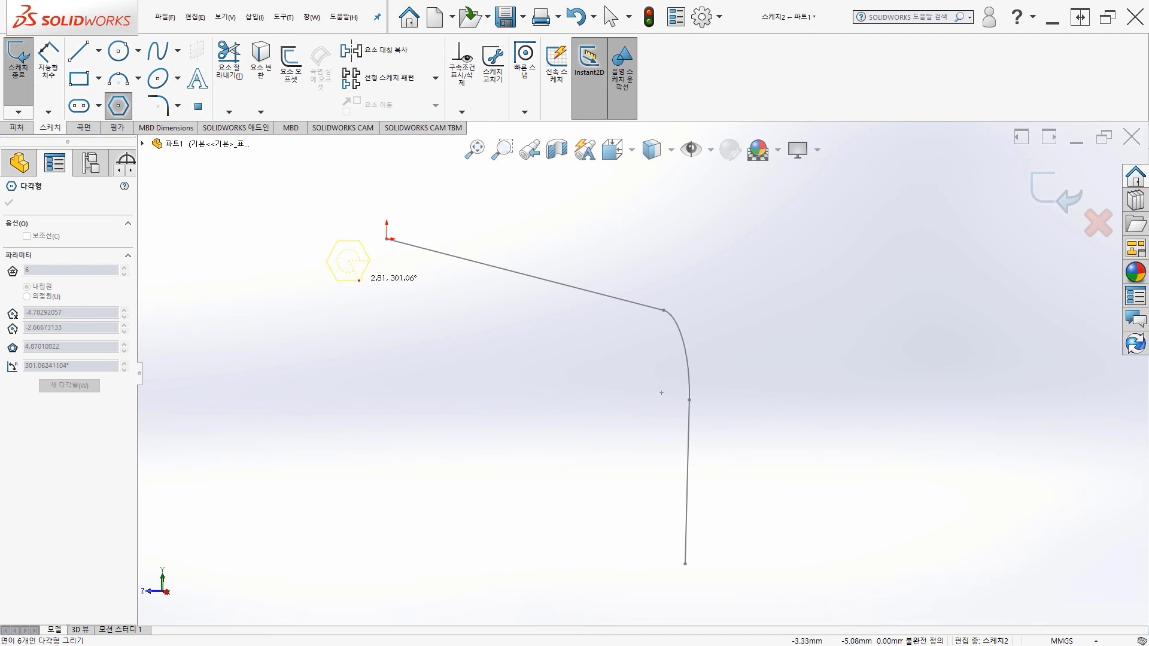
left_click(359, 280)
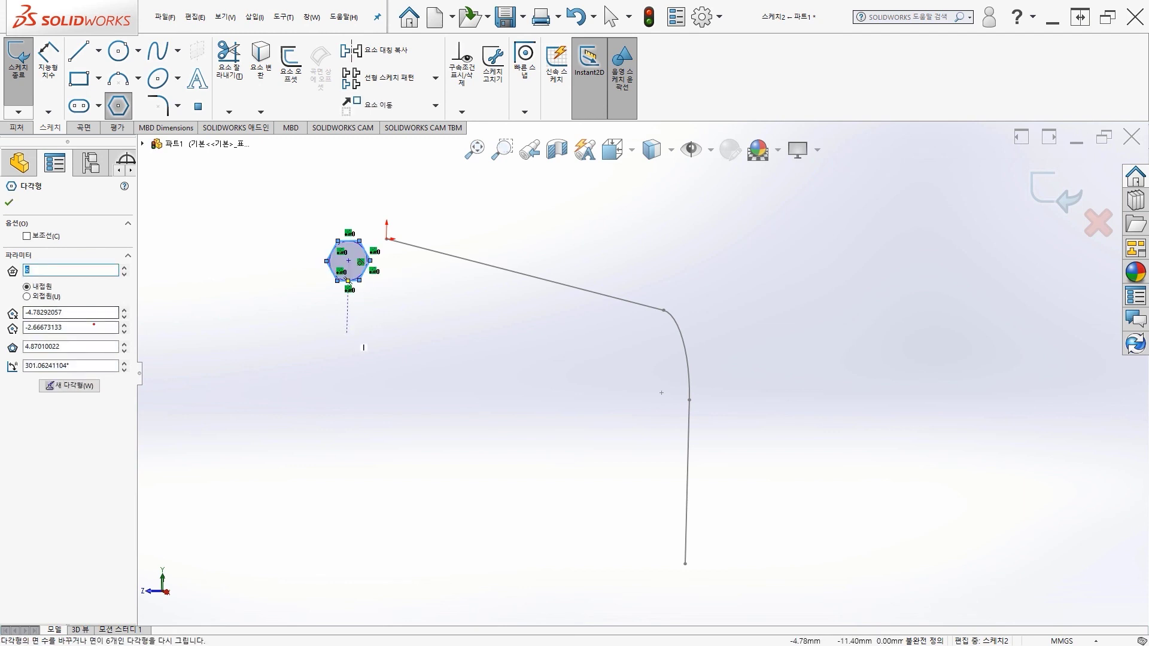
Dimension the hexagon's inscribed construction circle with a diameter of 8 mm.
left_click(49, 71)
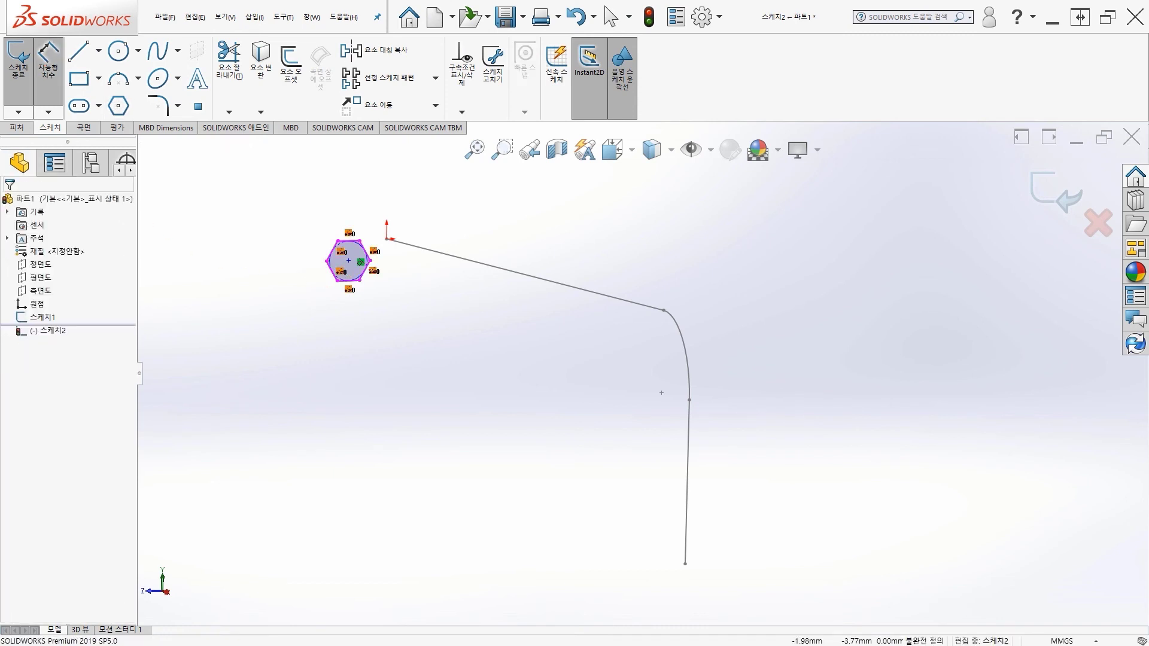
scroll(360, 284, "down", 2)
scroll(349, 263, "down", 1)
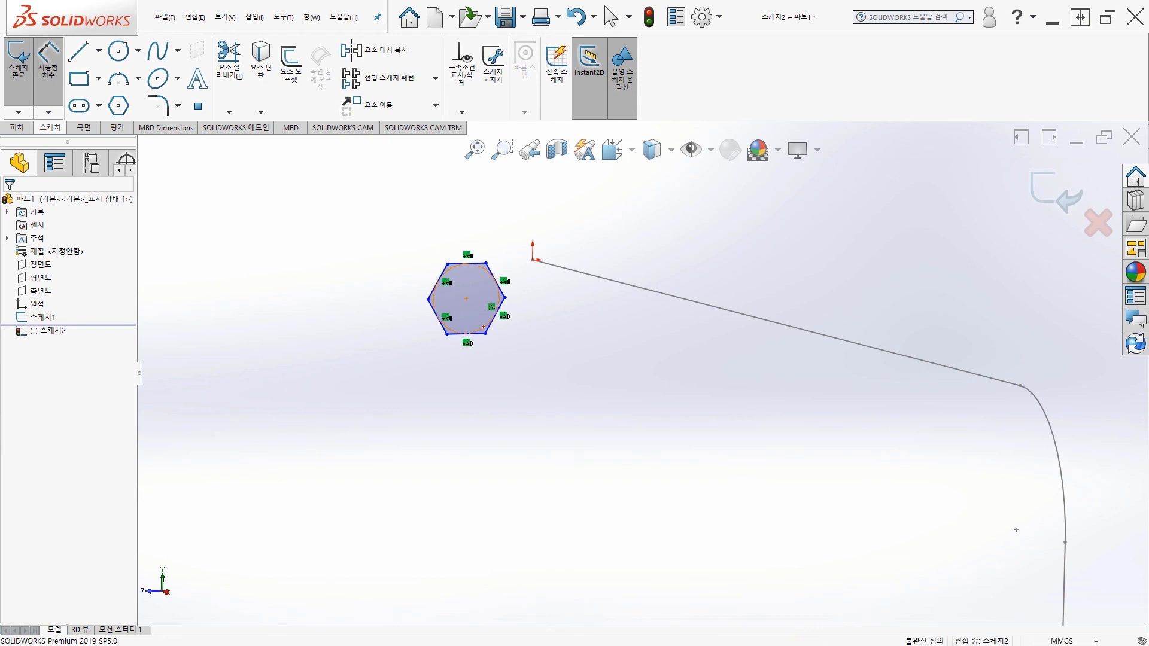
left_click(434, 295)
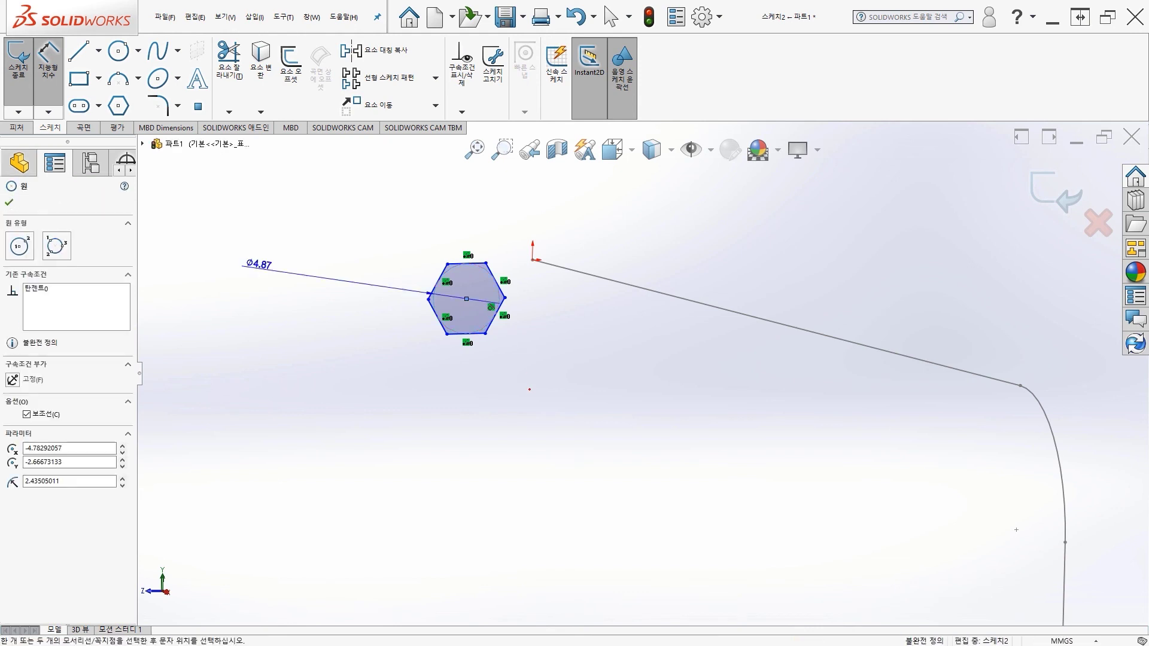
left_click(533, 388)
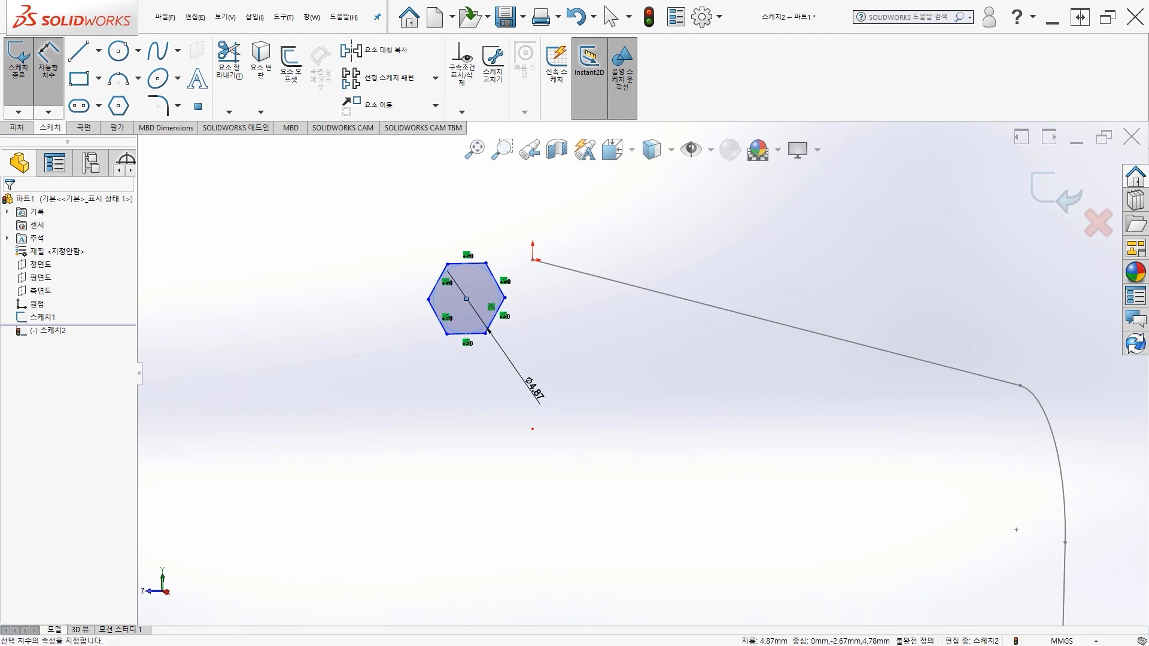
type("8.00mm")
key("Return")
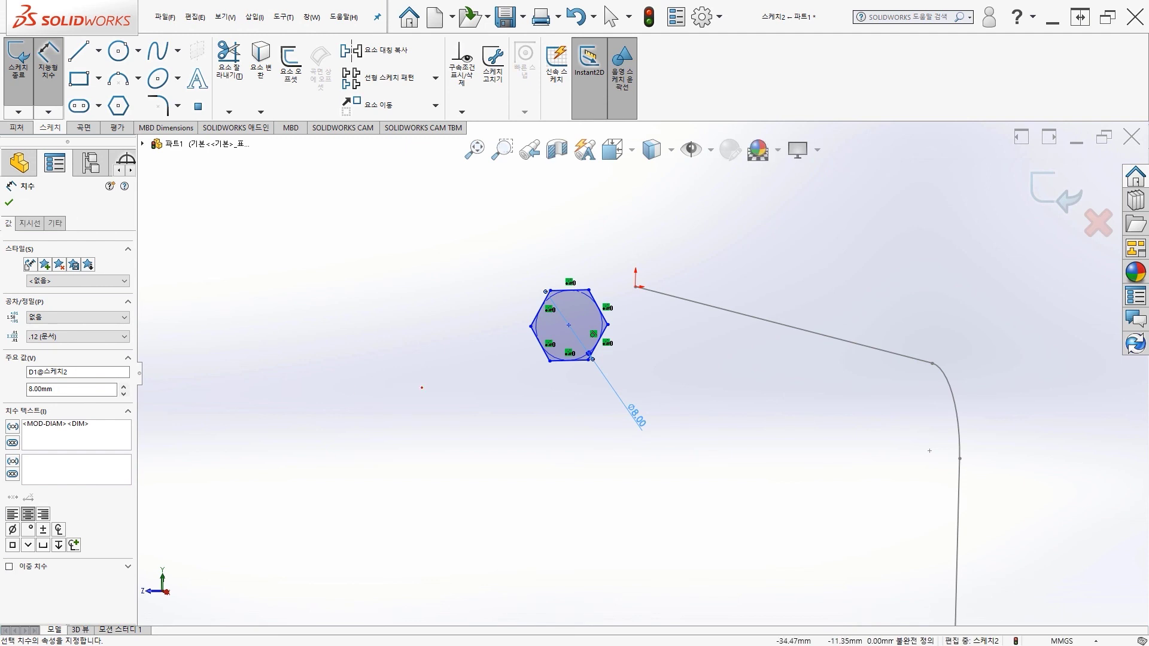
middle_click_drag(702, 353, 600, 362, "ctrl")
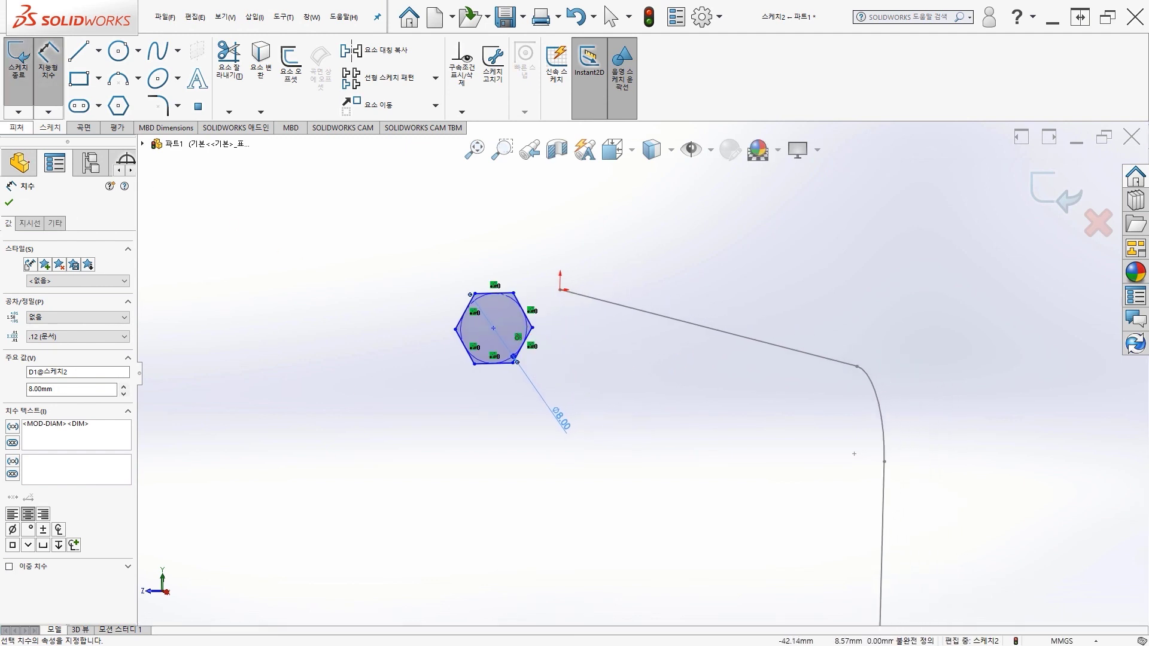
left_click(9, 202)
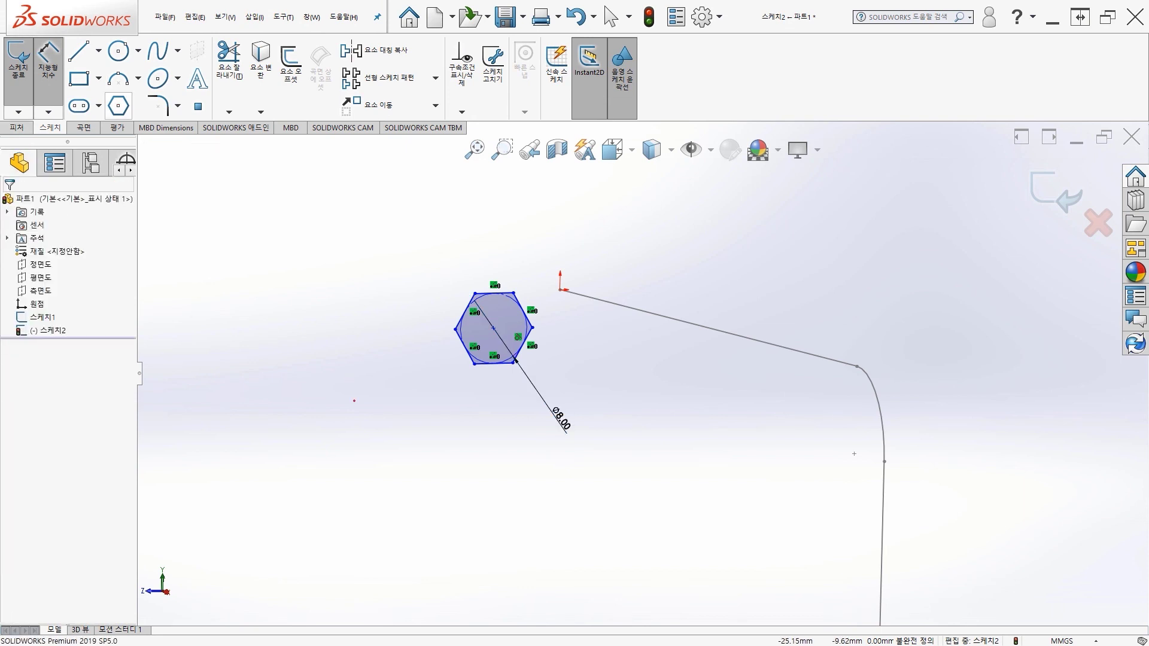
key("Escape")
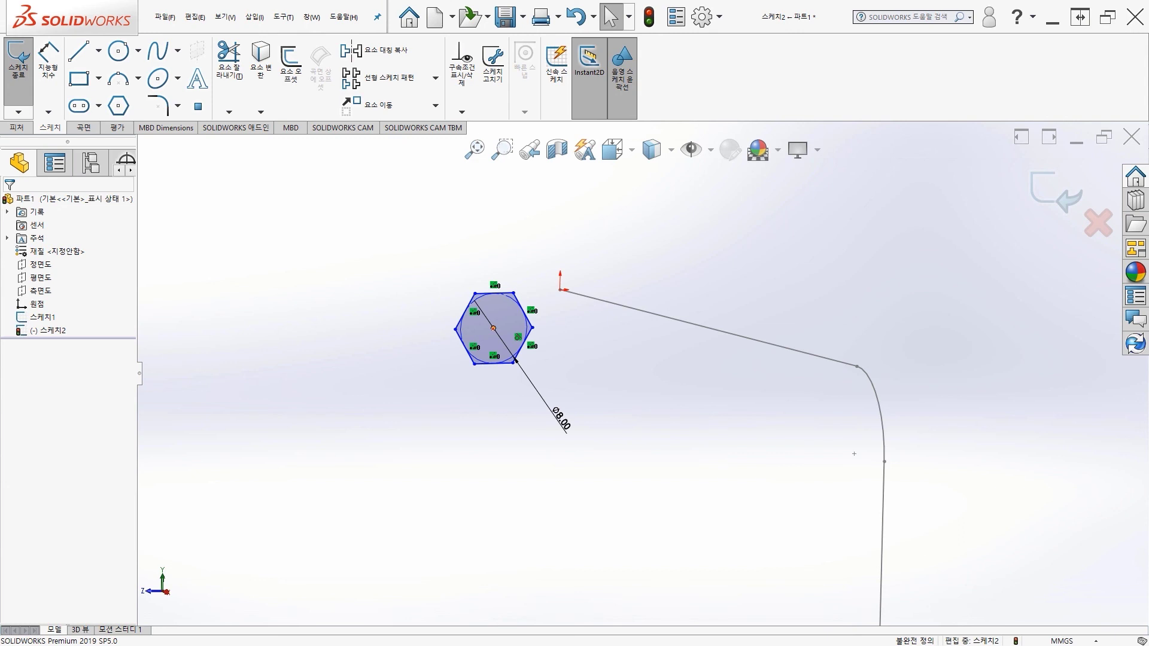
Add a pierce relation (관통) between the hexagon's centre point and the long straight line of the path sketch.
left_click(493, 327)
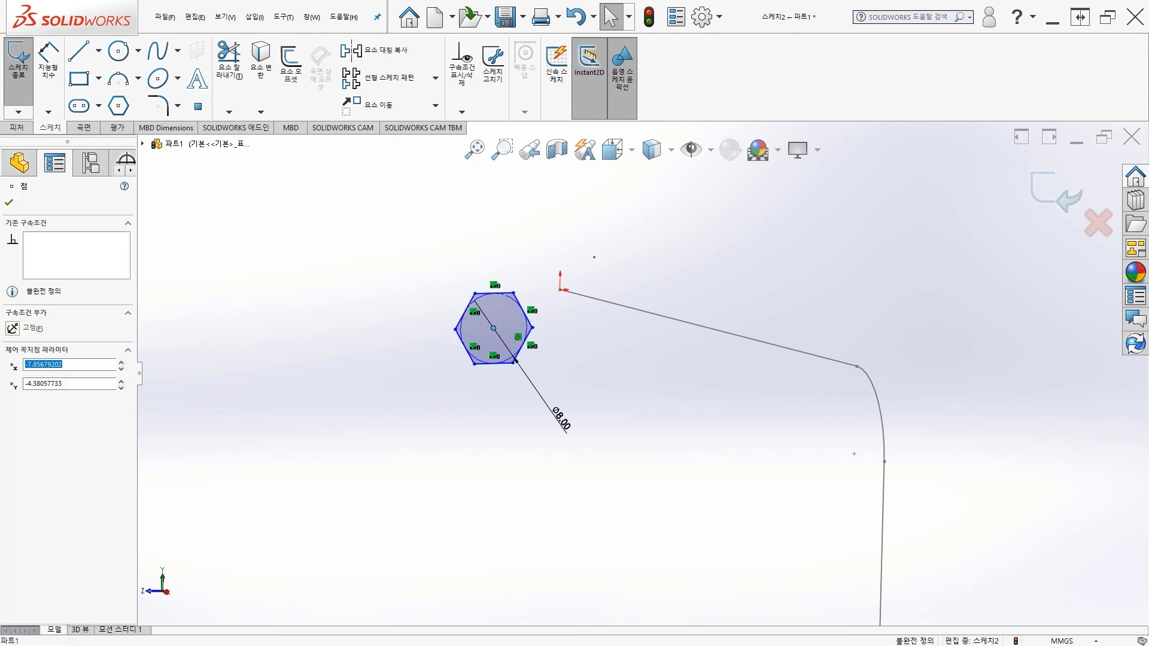
left_click(628, 307, "ctrl")
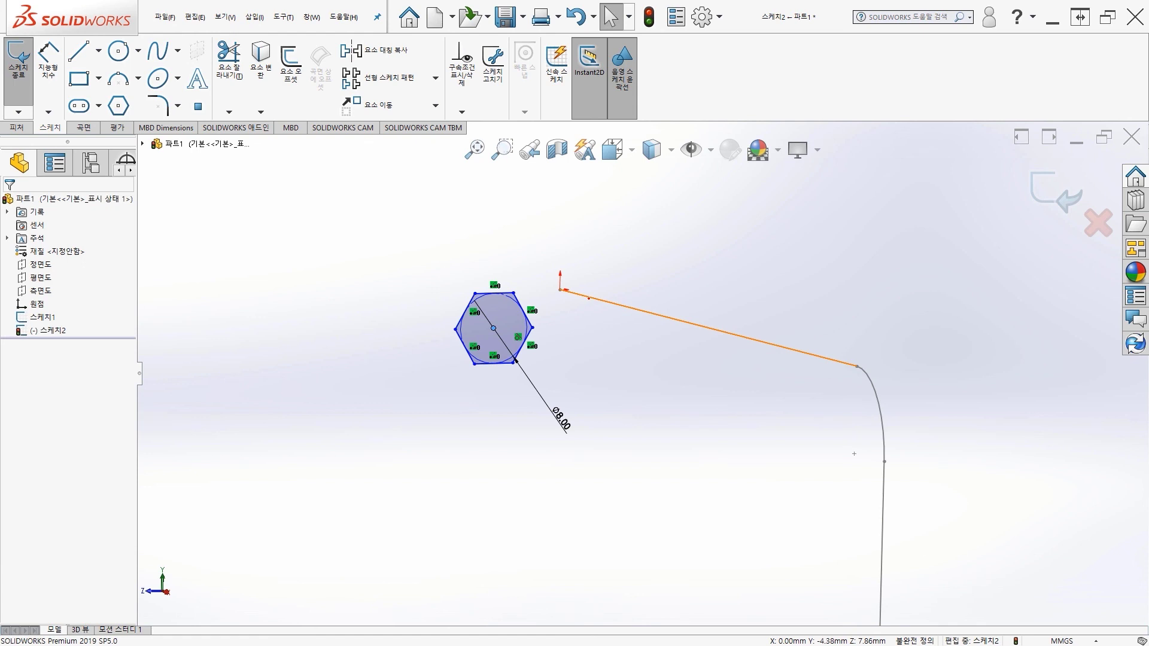
left_click(628, 307, "ctrl")
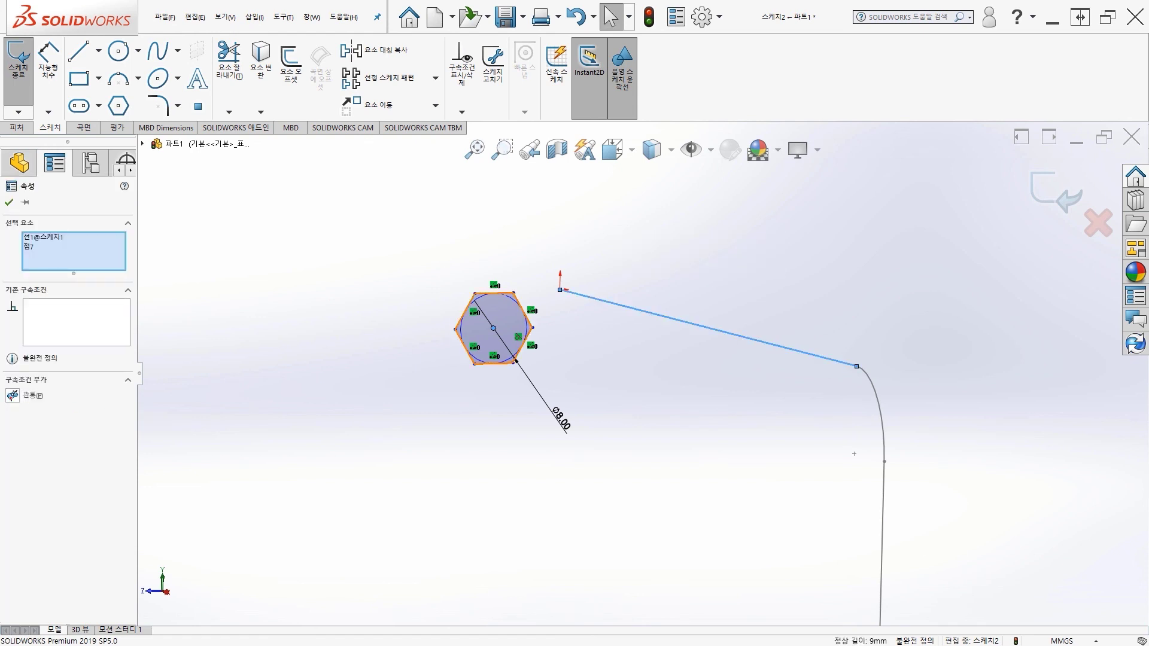
left_click(12, 395)
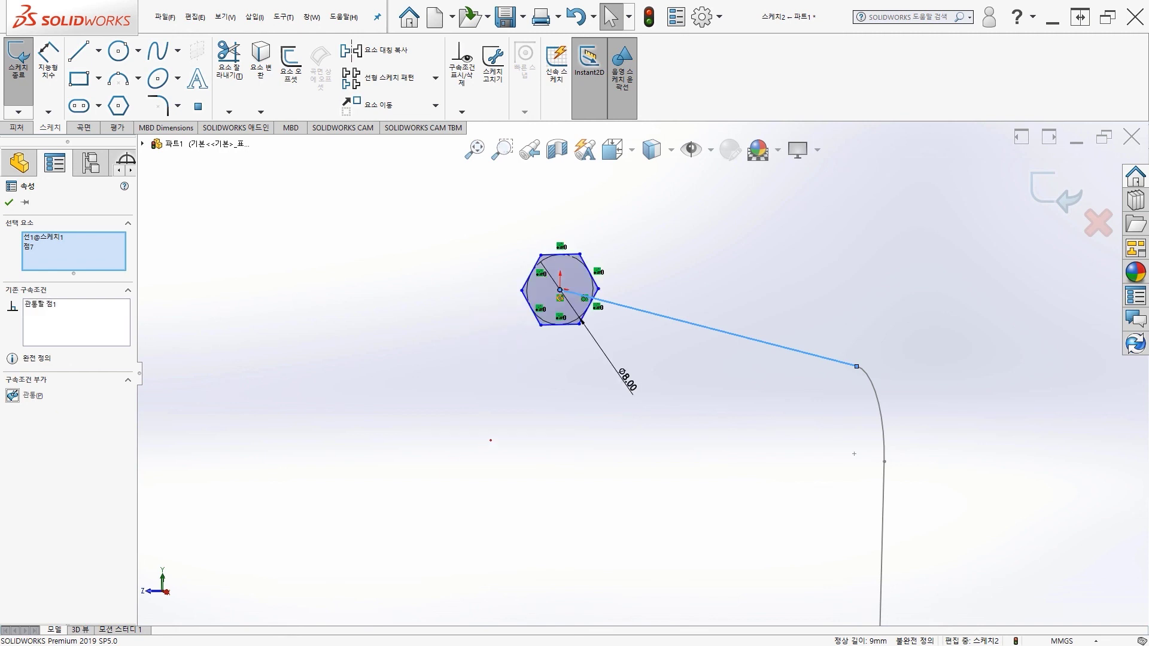
middle_click_drag(491, 440, 461, 461)
scroll(508, 456, "up", 1)
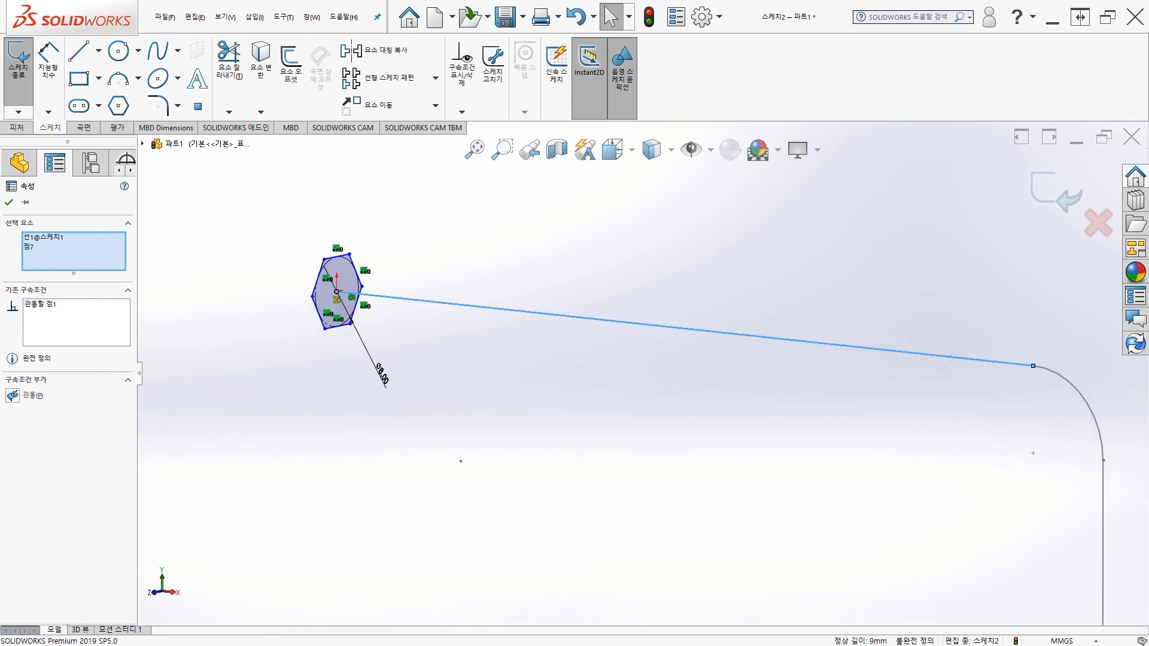
middle_click_drag(535, 442, 478, 429, "ctrl")
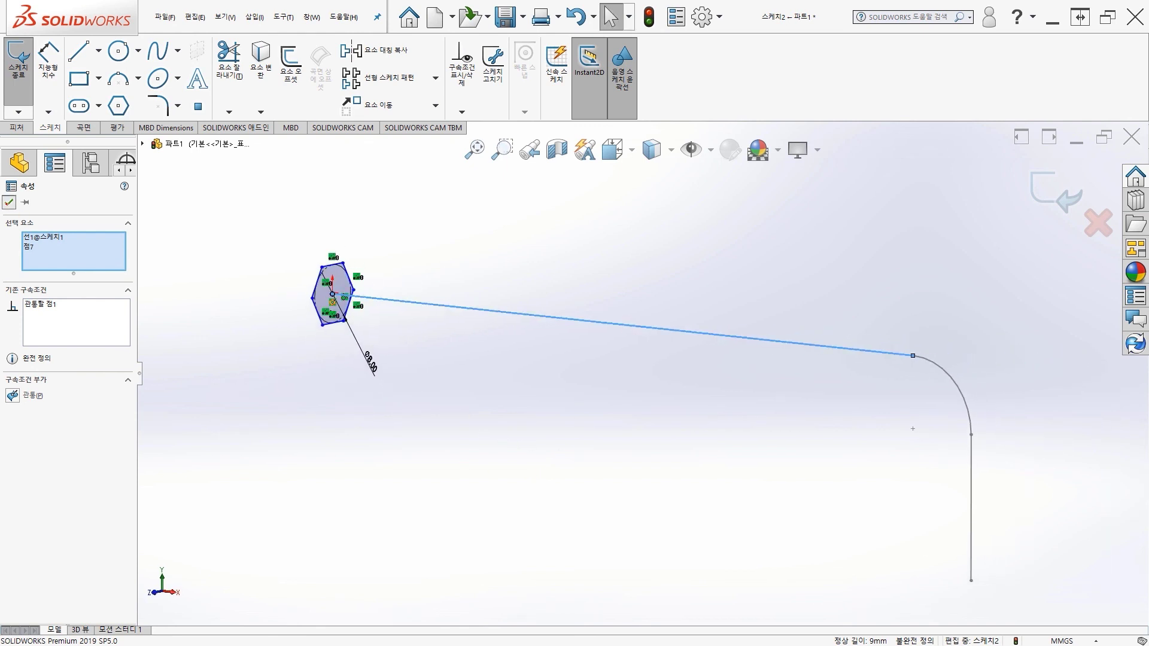
left_click(8, 203)
middle_click_drag(339, 342, 457, 404)
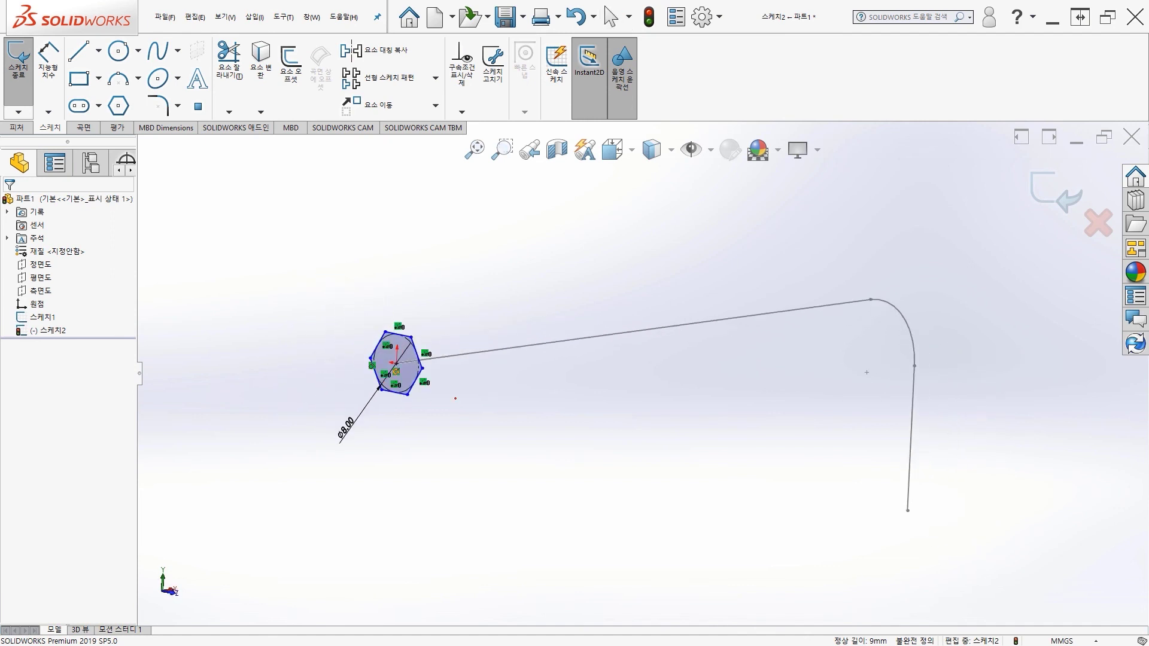
Exit the finished hexagon profile sketch on the side plane and rebuild the part.
scroll(456, 404, "down", 4)
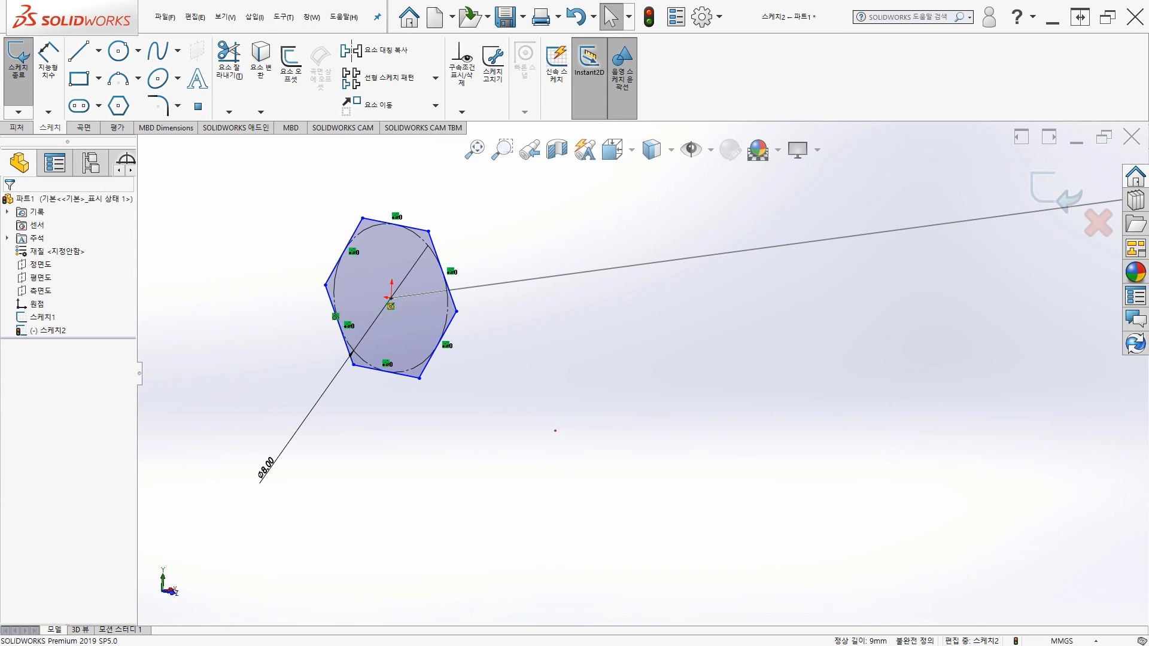
mouse_move(545, 419)
middle_mouse_down()
mouse_move(464, 403)
mouse_move(316, 401)
middle_mouse_up()
scroll(449, 398, "up", 4)
scroll(443, 402, "up", 1)
middle_click_drag(527, 399, 467, 400, "ctrl")
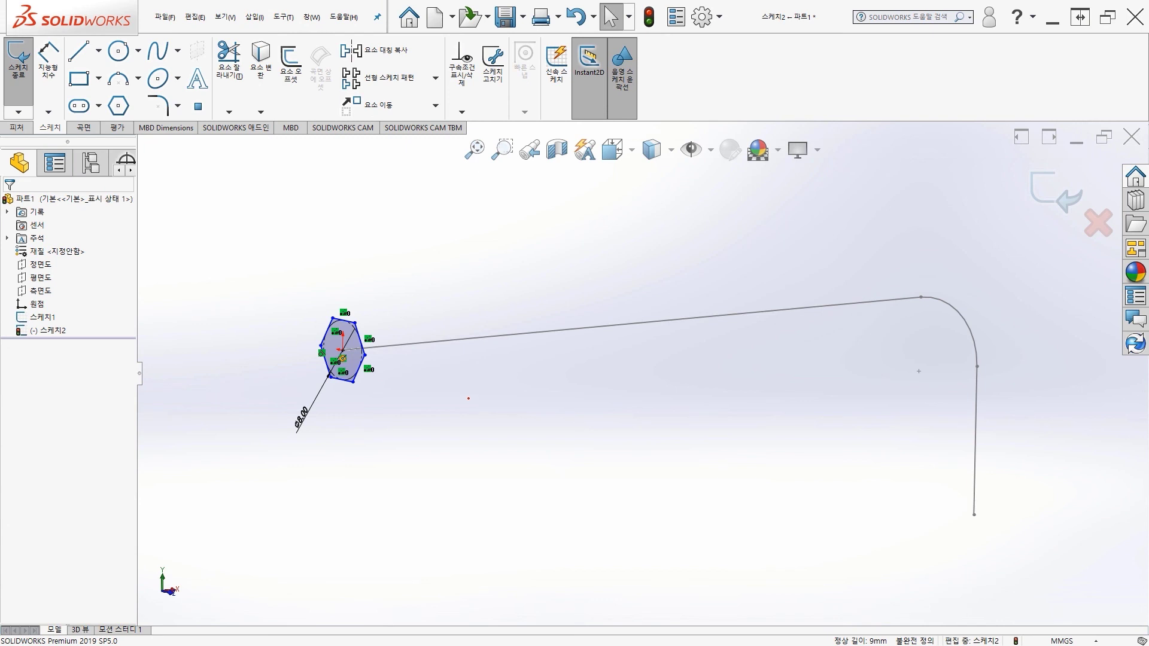
middle_click_drag(545, 392, 500, 415, "ctrl")
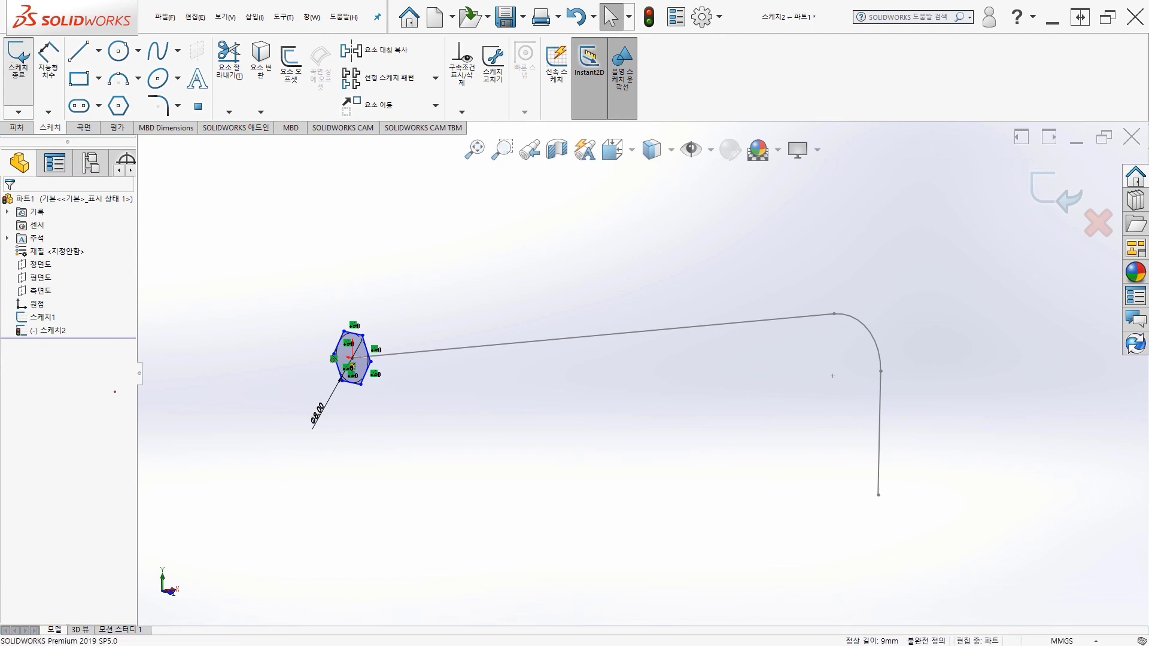
key("ctrl+b")
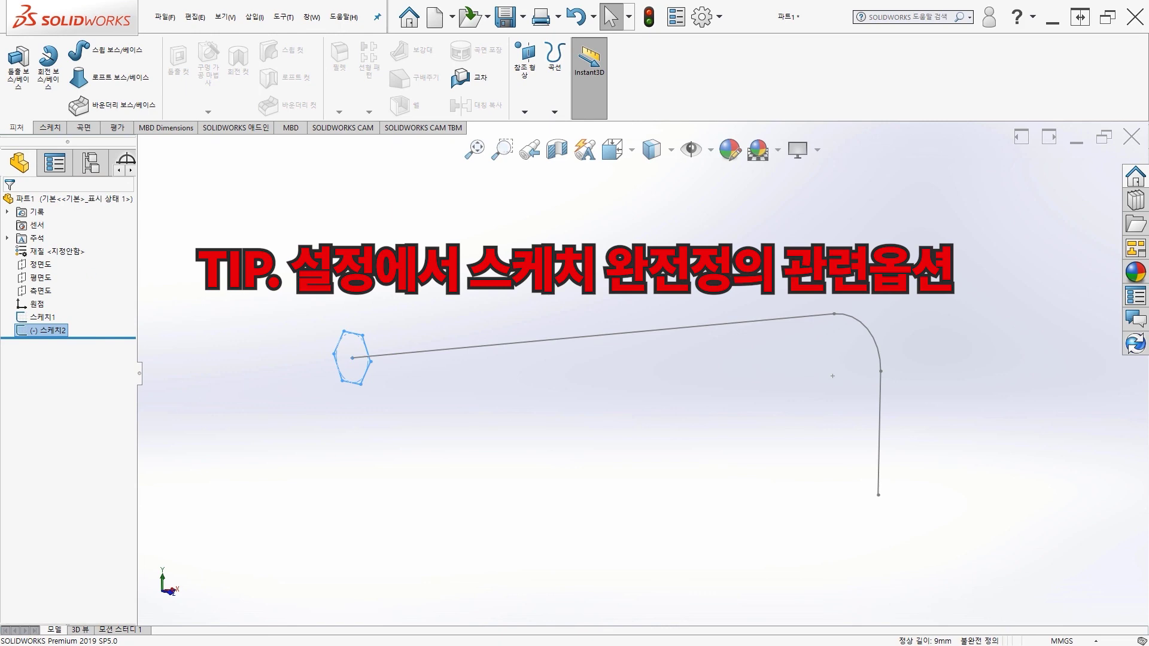
Examine the system options for sketches (스케치), especially the option requiring fully defined sketches (완전 정의 스케치 사용), and close the settings.
left_click(702, 17)
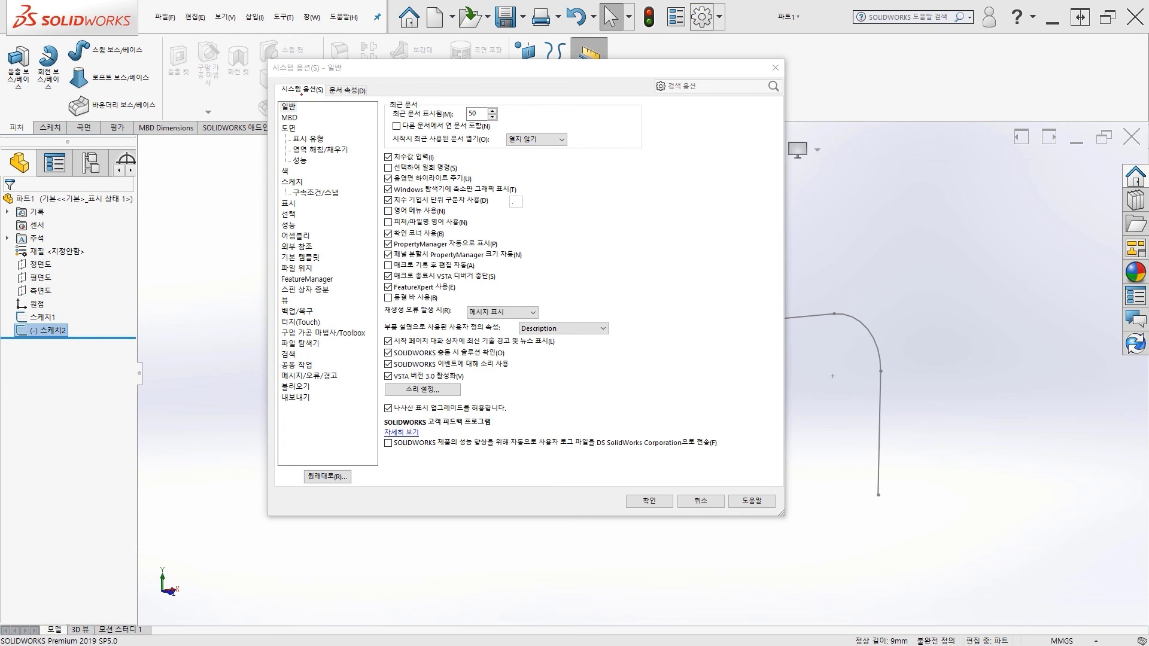
left_click(292, 182)
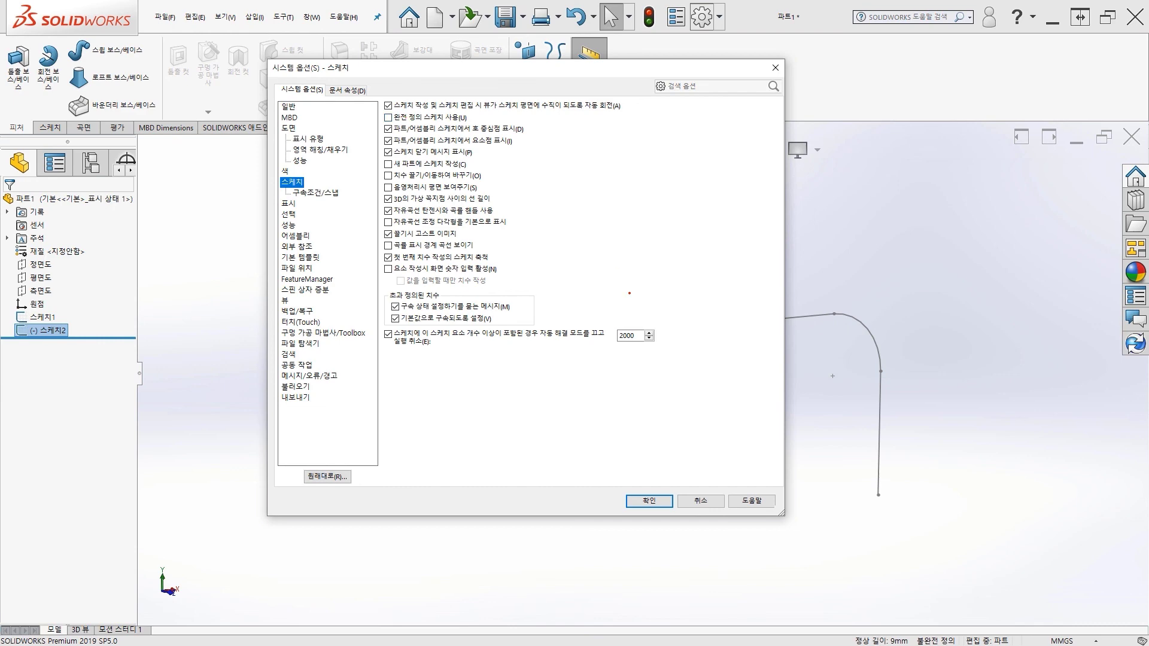
left_click(651, 498)
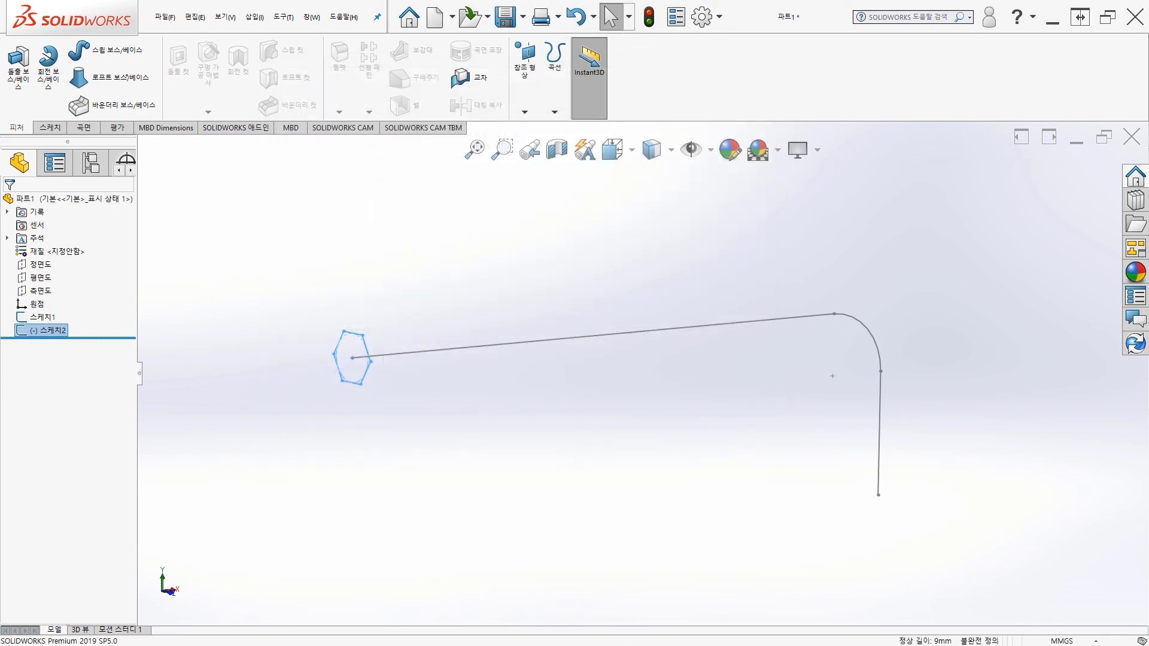
Sweep the hexagonal profile sketch along the filleted L-shaped path sketch to create the solid hex-key body.
left_click(111, 50)
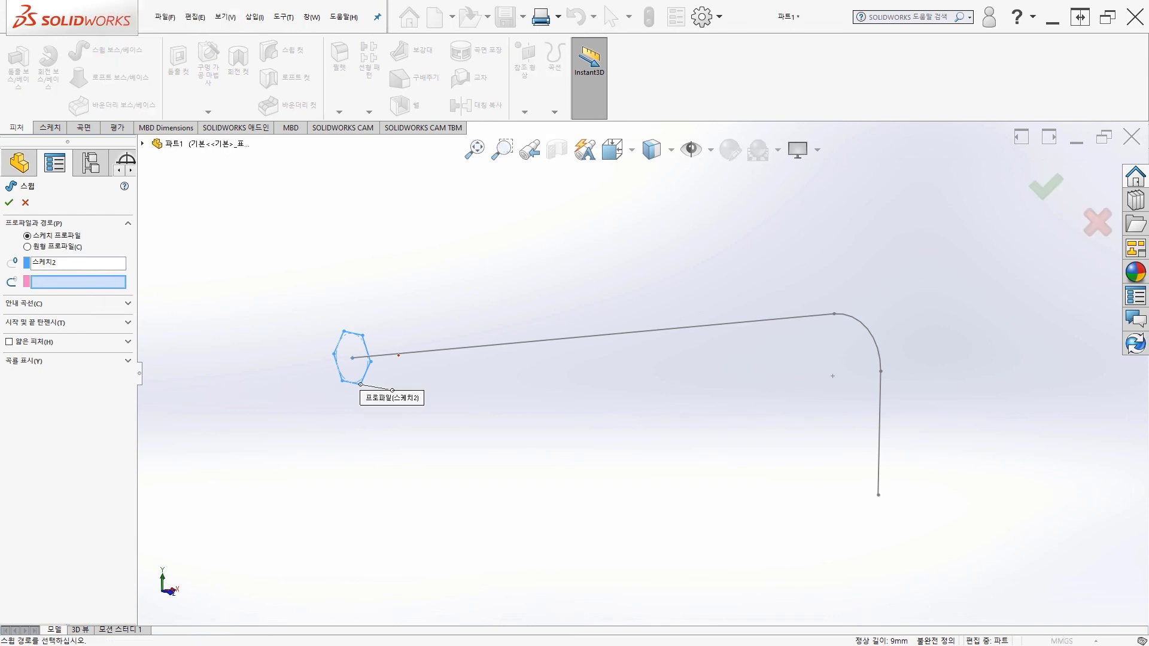
left_click(397, 354)
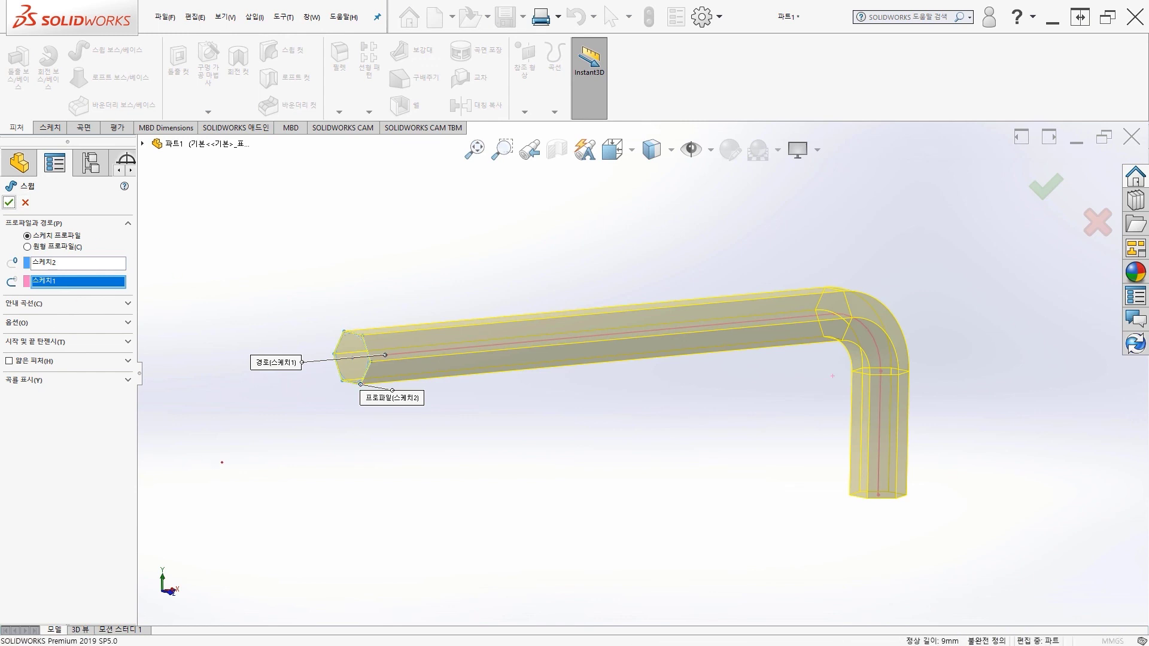
key("Return")
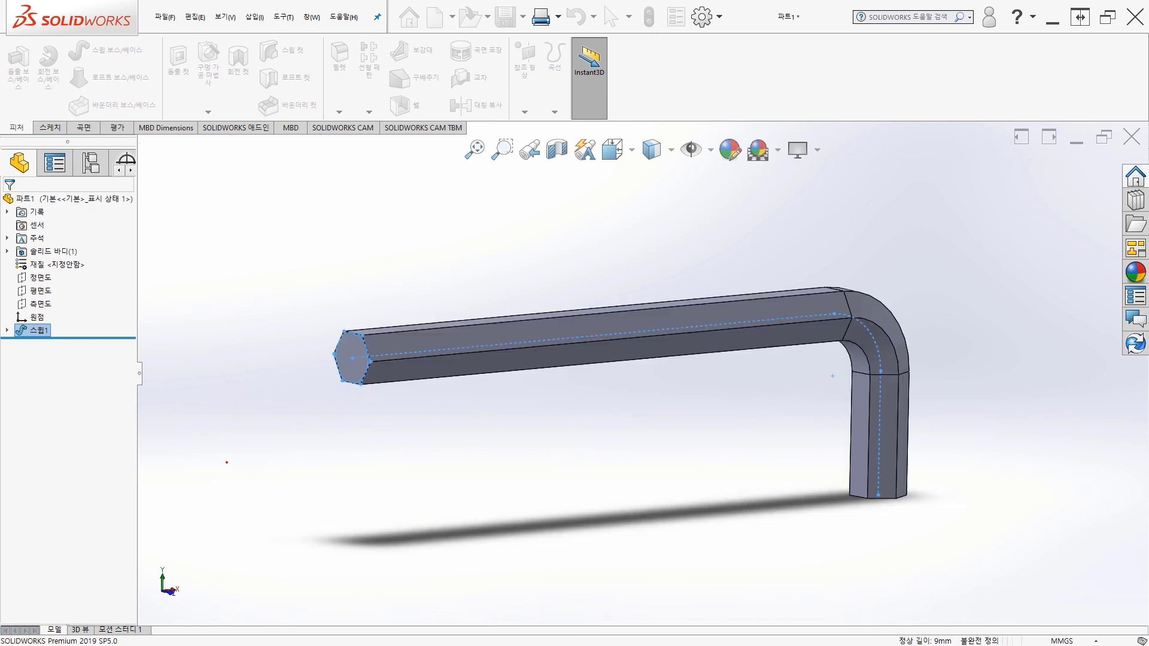
left_click(411, 457)
mouse_move(411, 457)
middle_mouse_down()
mouse_move(548, 473)
mouse_move(390, 461)
mouse_move(388, 374)
mouse_move(411, 472)
mouse_move(509, 443)
mouse_move(457, 472)
mouse_move(399, 449)
mouse_move(419, 470)
middle_mouse_up()
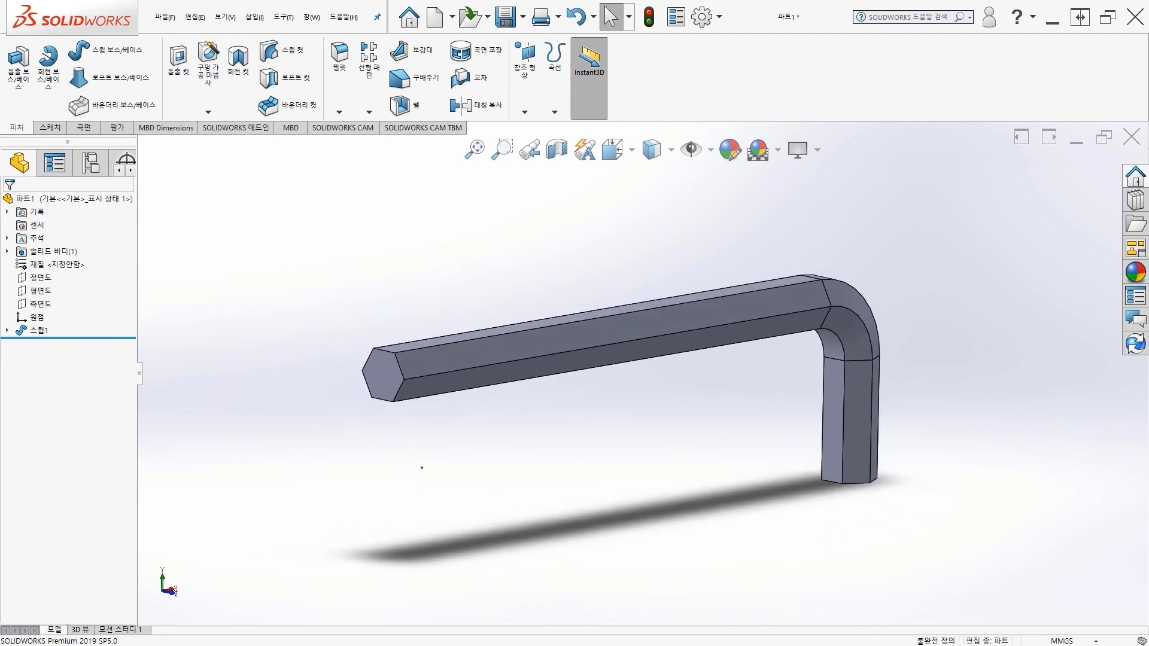